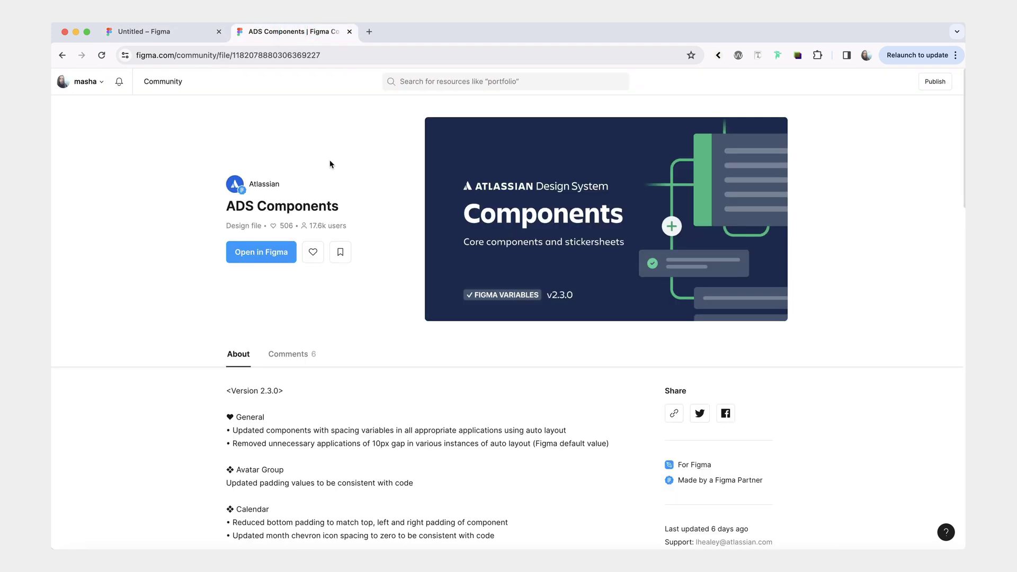
- Switch back to the Untitled Figma tab holding the button, toggle and breadcrumb sets
{"action": "key", "text": "ctrl+shift+Tab"}
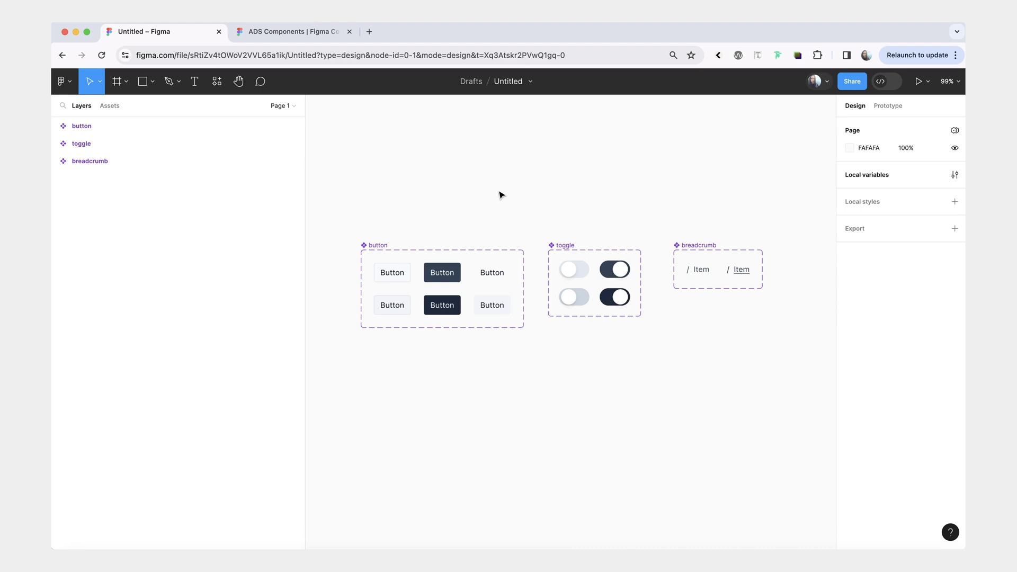
{"action": "scroll", "coordinate": [641, 219], "scroll_direction": "up", "scroll_amount": 1}
{"action": "left_click_drag", "start_coordinate": [782, 244], "coordinate": [328, 424]}
{"action": "left_click", "coordinate": [420, 429]}
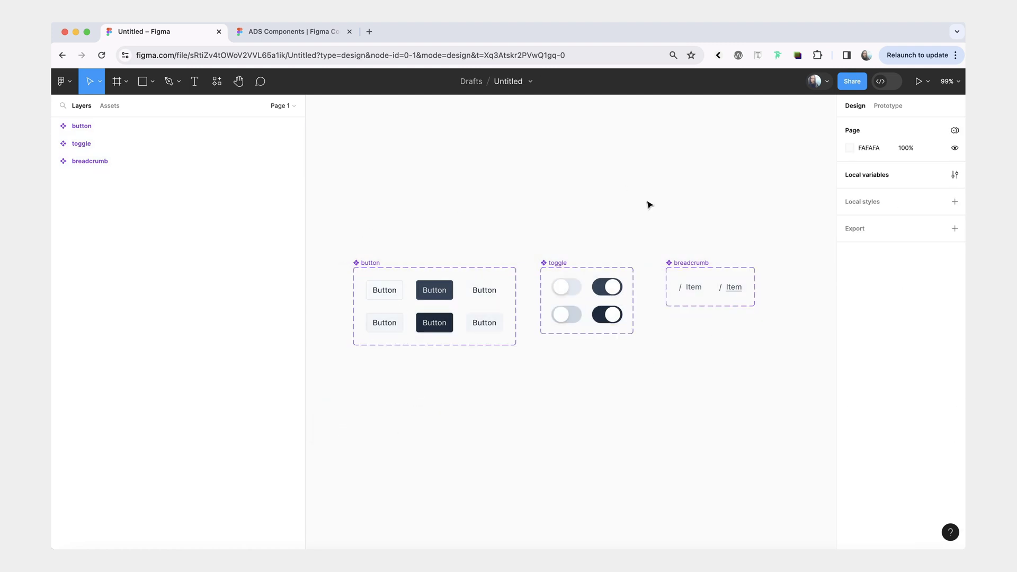
{"action": "left_click", "coordinate": [366, 262]}
{"action": "left_click", "coordinate": [558, 263]}
{"action": "left_click", "coordinate": [686, 265]}
{"action": "left_click", "coordinate": [661, 231]}
{"action": "key", "text": "f"}
- Place a frame above the button set, remove its fill and give it a blue 0795E5 stroke
{"action": "left_click", "coordinate": [434, 209]}
{"action": "left_click_drag", "start_coordinate": [444, 215], "coordinate": [398, 211]}
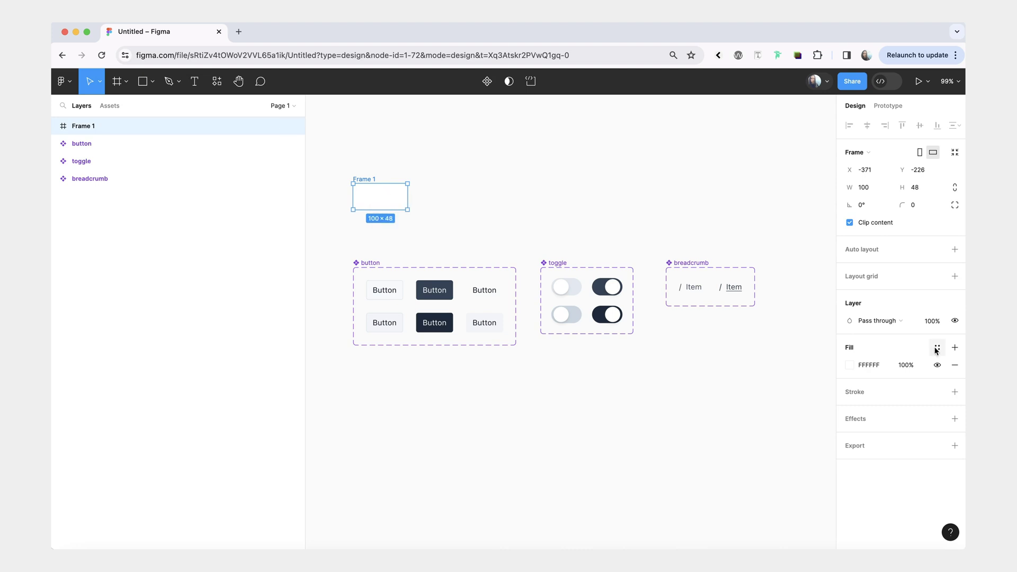
{"action": "left_click", "coordinate": [954, 367]}
{"action": "left_click", "coordinate": [953, 374]}
{"action": "left_click", "coordinate": [850, 392]}
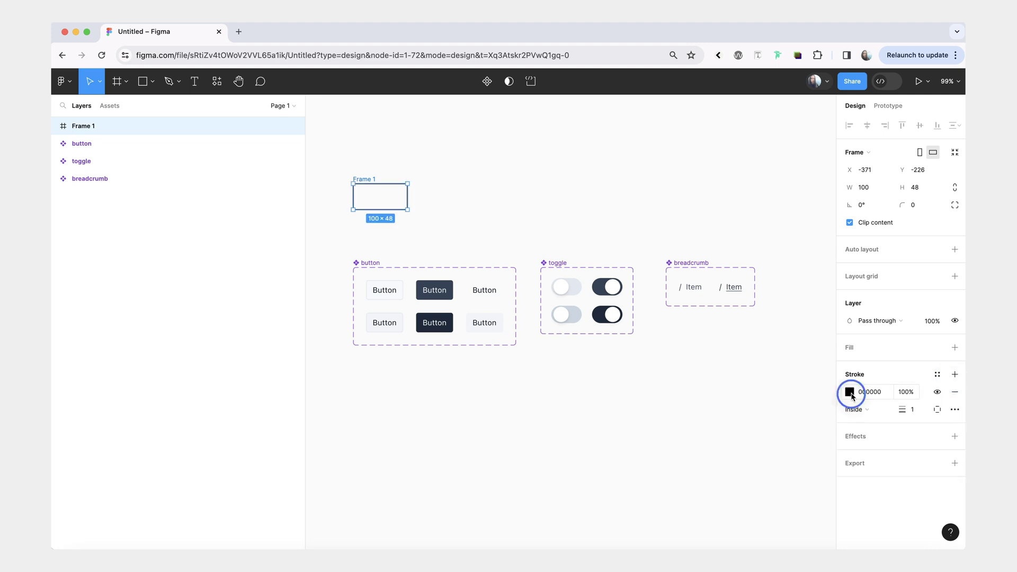
{"action": "left_click", "coordinate": [788, 411]}
{"action": "left_click_drag", "start_coordinate": [789, 414], "coordinate": [787, 414]}
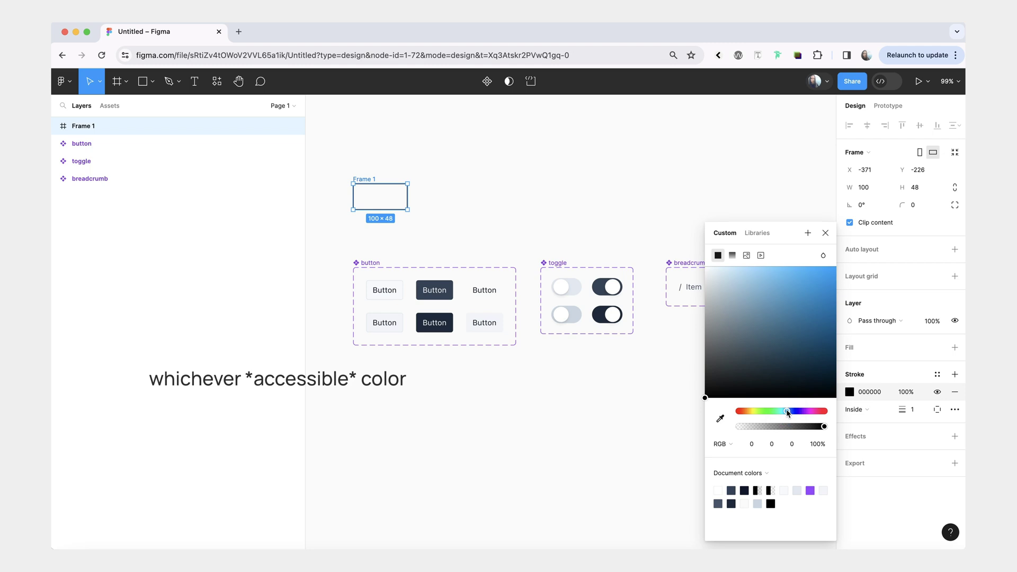
{"action": "left_click_drag", "start_coordinate": [821, 288], "coordinate": [832, 279]}
- Set the frame's stroke weight to 2 and its corner radius to 4
{"action": "left_click", "coordinate": [911, 409]}
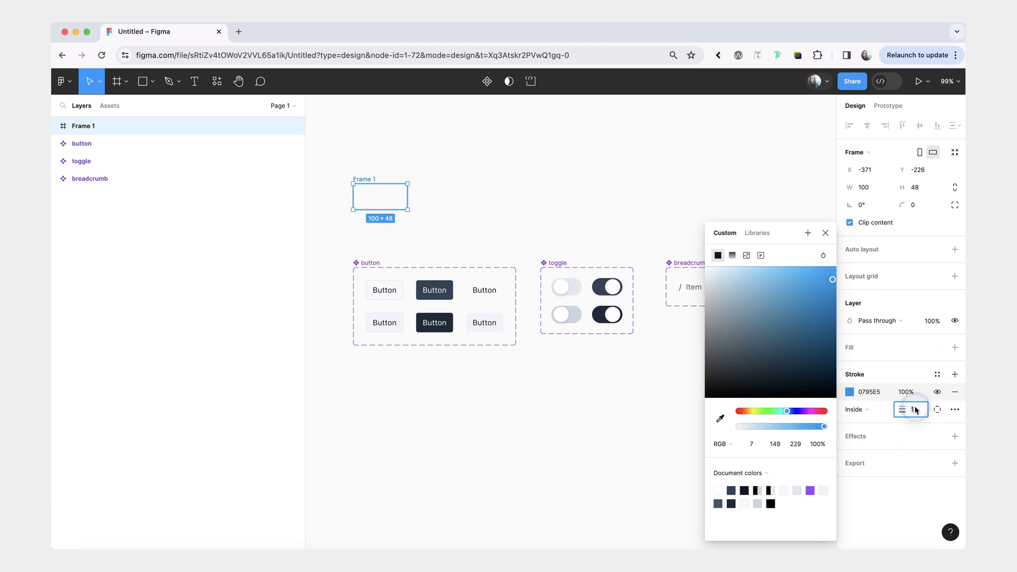
{"action": "type", "text": "2"}
{"action": "left_click", "coordinate": [912, 352]}
{"action": "left_click", "coordinate": [919, 209]}
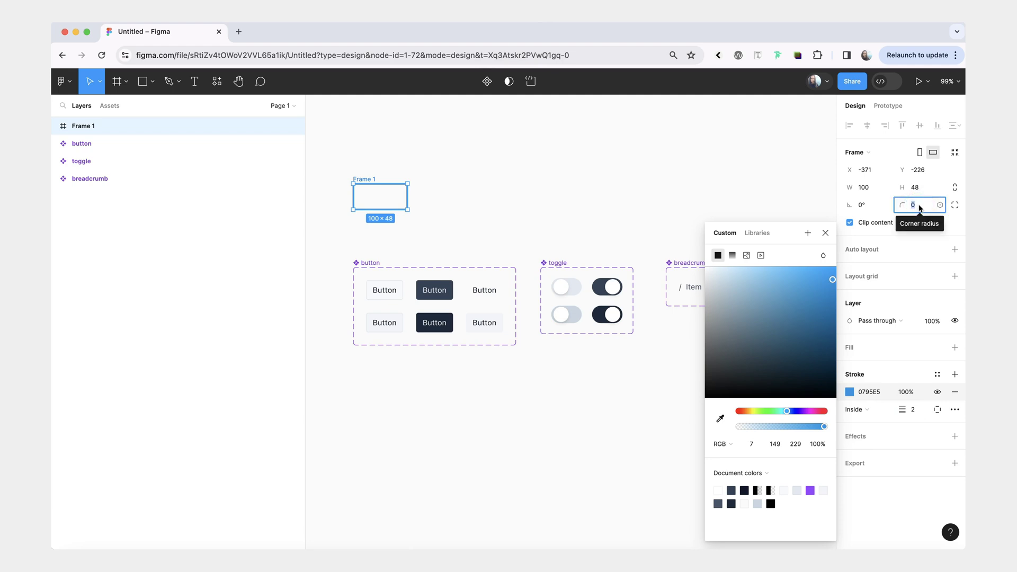
{"action": "type", "text": "4"}
{"action": "key", "text": "Return"}
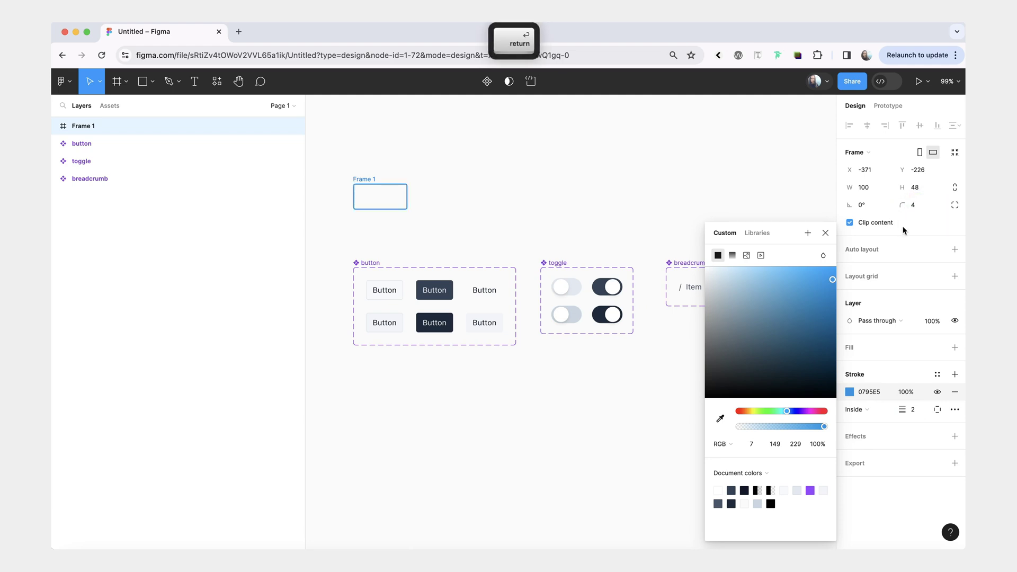
{"action": "left_click", "coordinate": [483, 167]}
- Rename Frame 1 to .focus-ring
{"action": "double_click", "coordinate": [356, 179]}
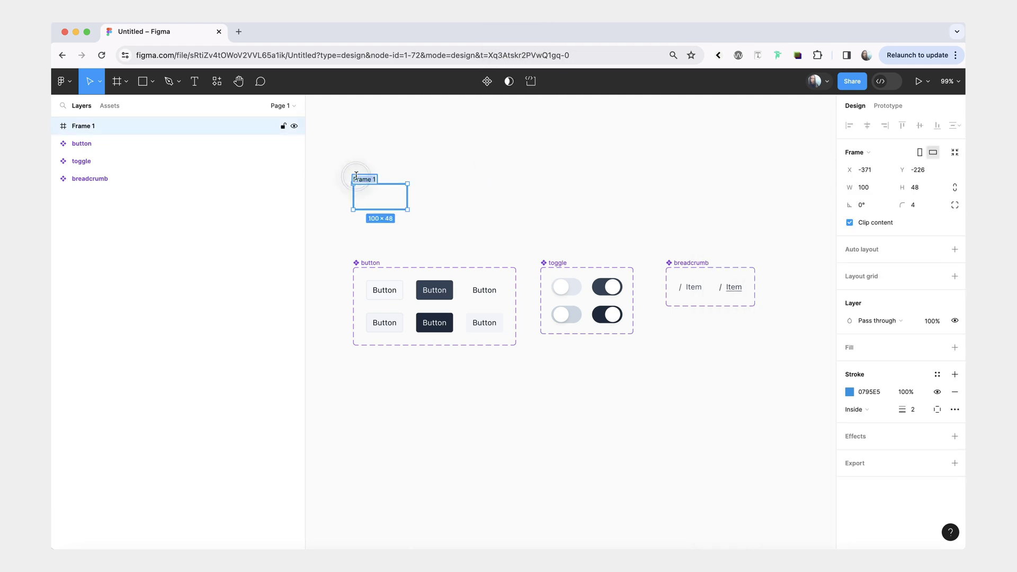
{"action": "type", "text": ".focus-ring"}
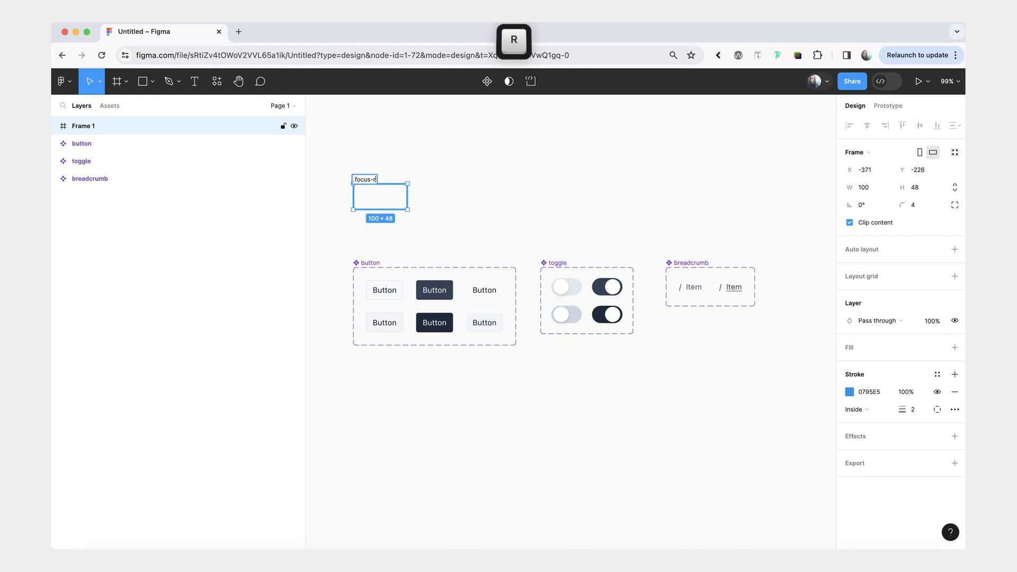
{"action": "left_click", "coordinate": [374, 159]}
{"action": "left_click", "coordinate": [370, 181]}
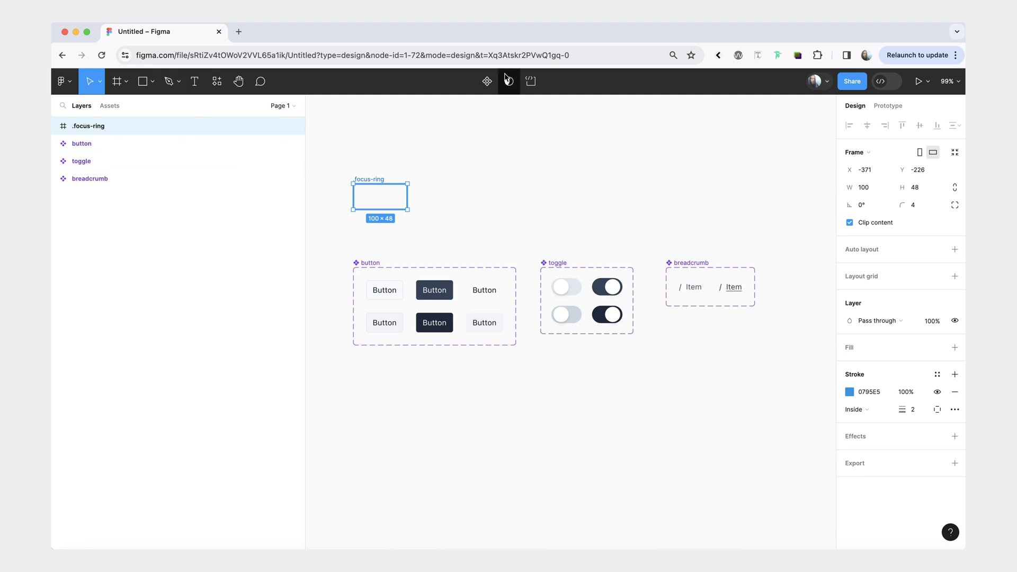
- Restore the .focus-ring name after trying 'Focus Ring', and convert the frame to a component
{"action": "double_click", "coordinate": [358, 180]}
{"action": "type", "text": "Focus "}
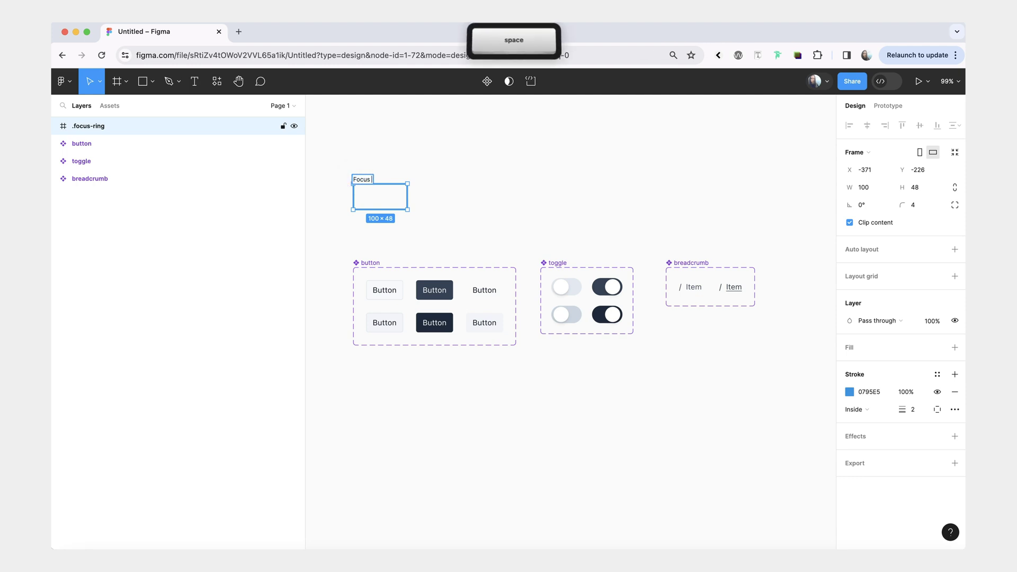
{"action": "type", "text": "Ring"}
{"action": "left_click", "coordinate": [397, 173]}
{"action": "double_click", "coordinate": [376, 180]}
{"action": "key", "text": "cmd+z"}
{"action": "type", "text": ".focus-ring"}
{"action": "key", "text": "Return"}
{"action": "left_click", "coordinate": [497, 81]}
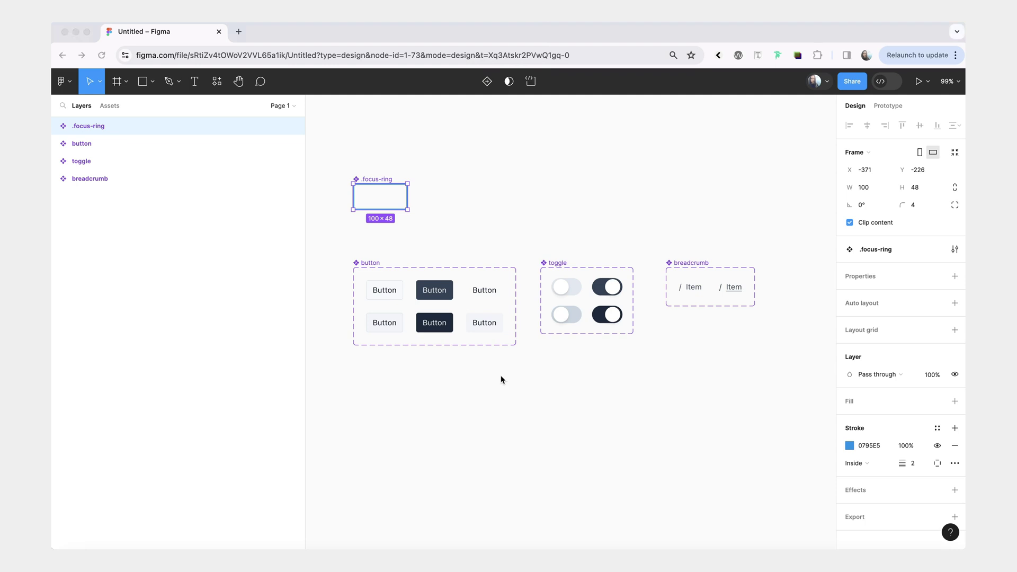
- Duplicate the secondary, primary and subtle default variants into a new bottom row
{"action": "left_click", "coordinate": [368, 264]}
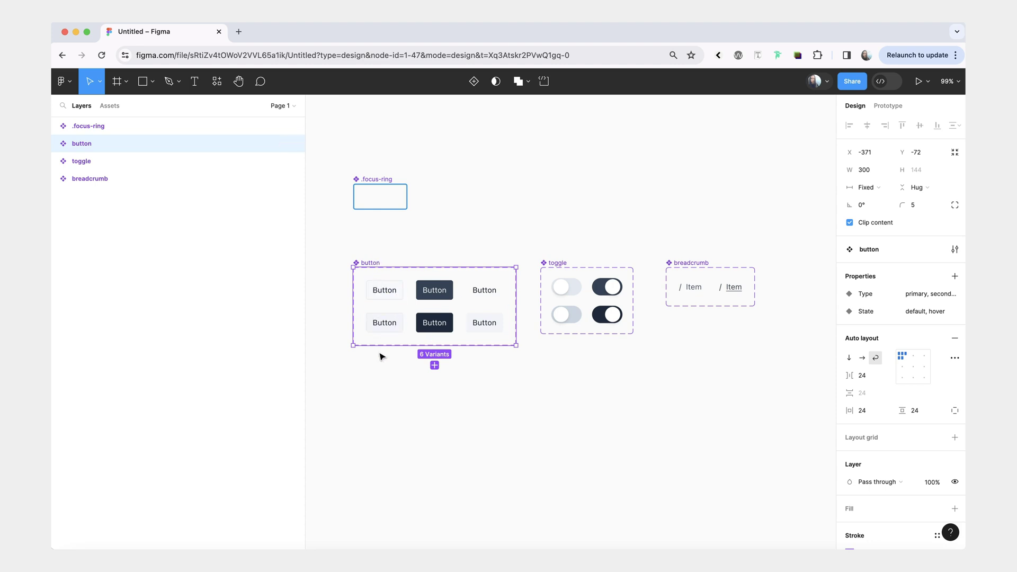
{"action": "left_click", "coordinate": [388, 293]}
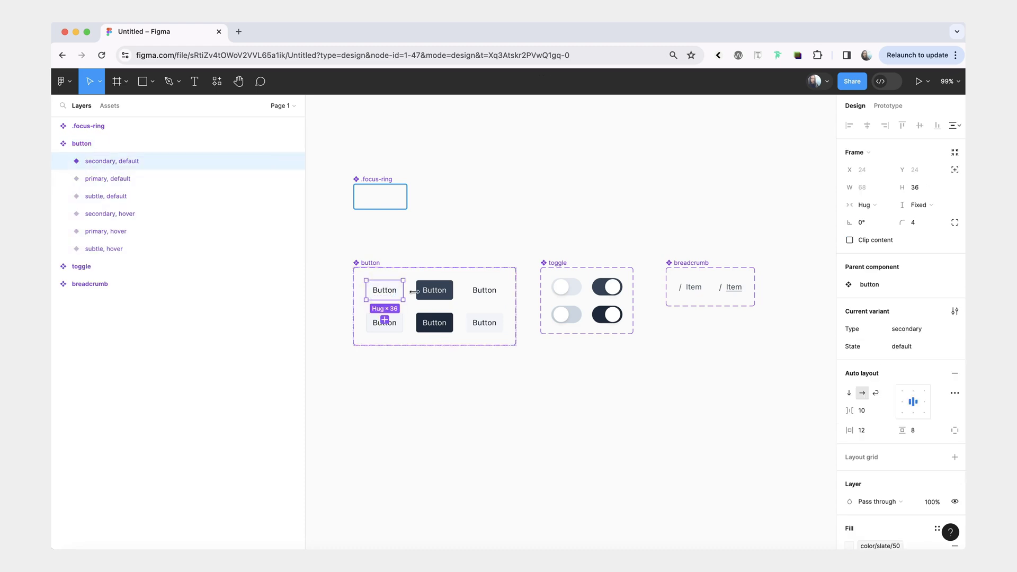
{"action": "left_click", "coordinate": [435, 294]}
{"action": "left_click", "coordinate": [491, 293]}
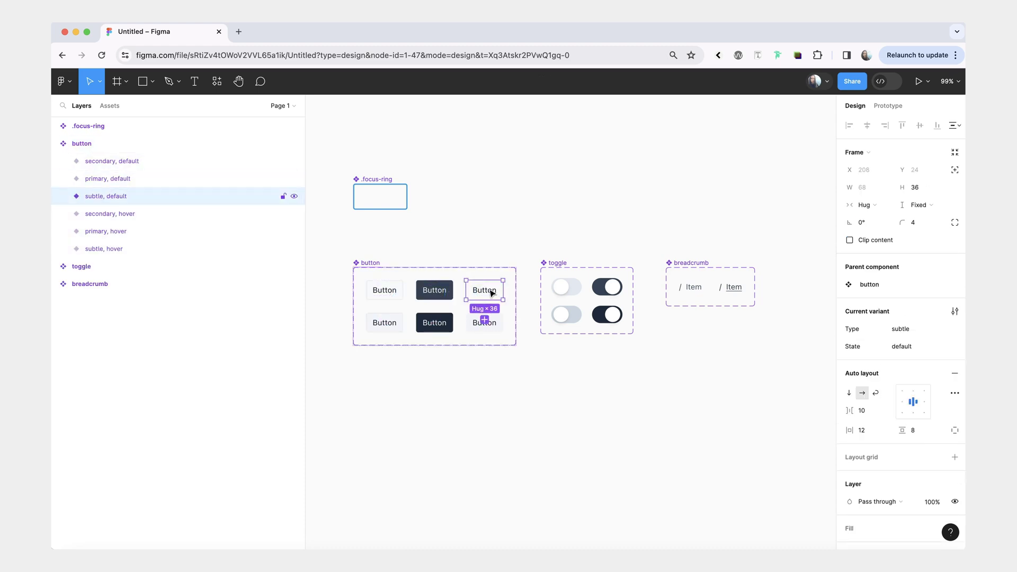
{"action": "left_click", "coordinate": [390, 289]}
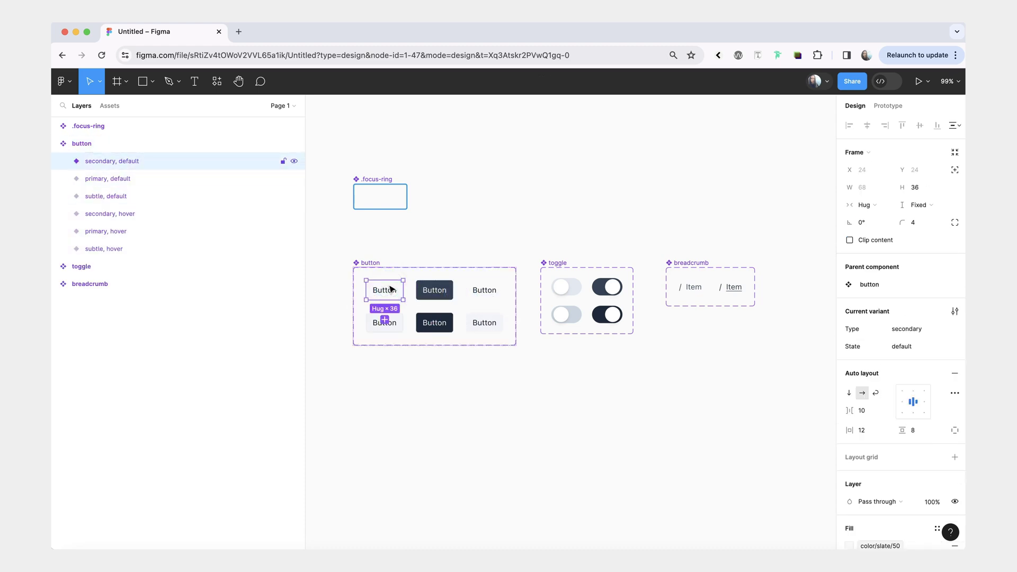
{"action": "left_click", "coordinate": [384, 323]}
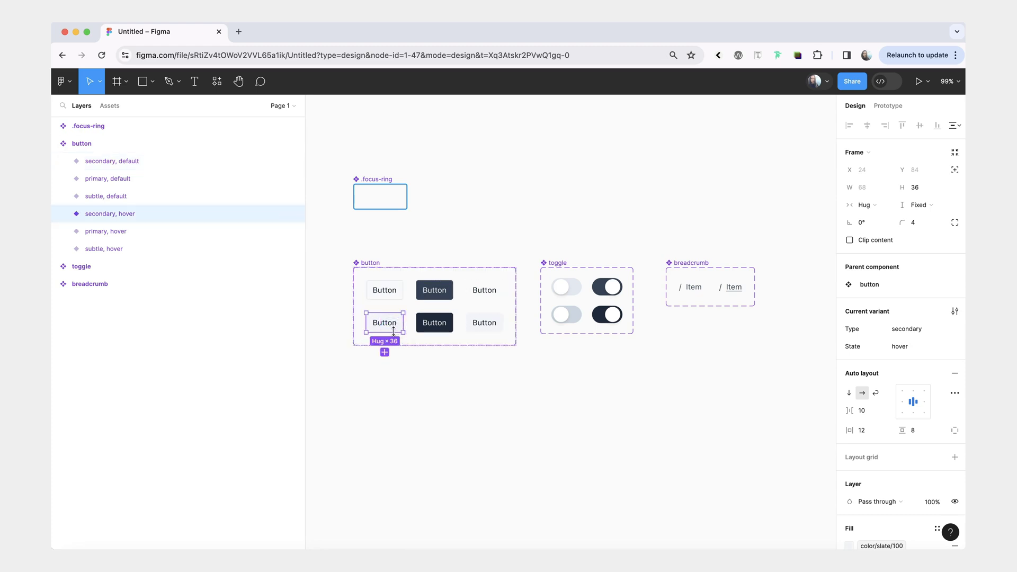
{"action": "left_click", "coordinate": [386, 289]}
{"action": "left_click", "coordinate": [441, 291], "text": "shift"}
{"action": "left_click", "coordinate": [493, 291], "text": "shift"}
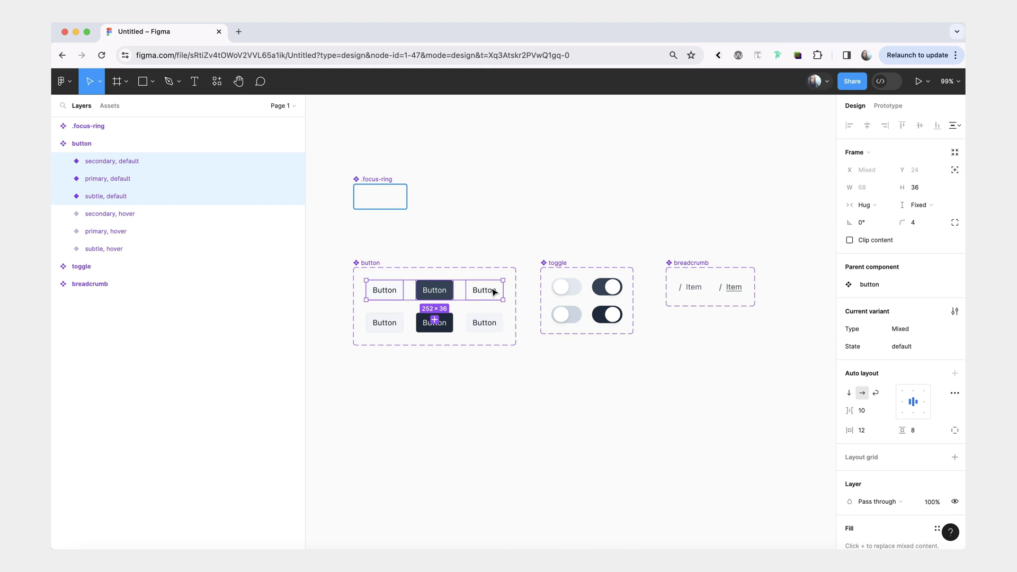
{"action": "key", "text": "super+c"}
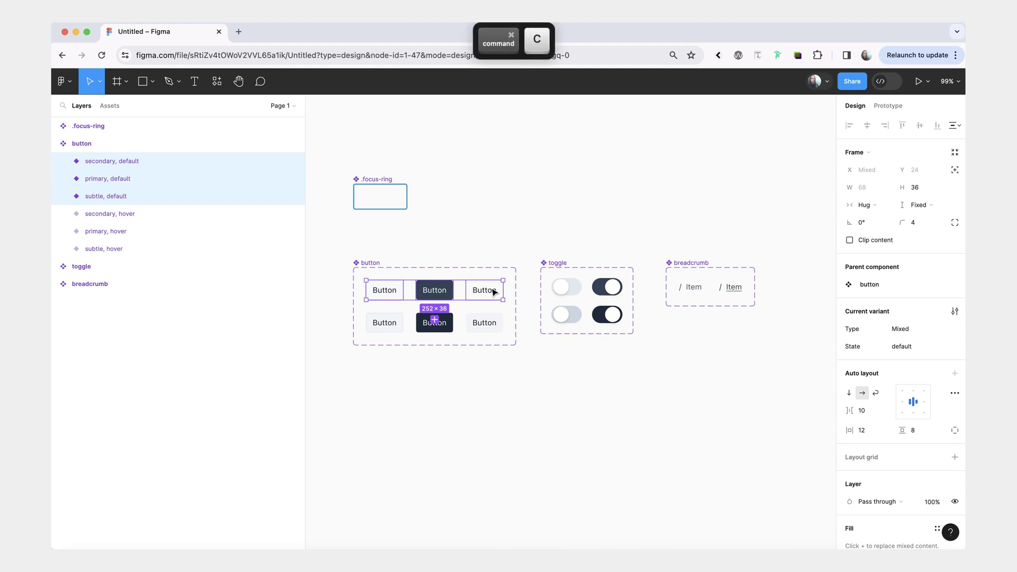
{"action": "key", "text": "super+v"}
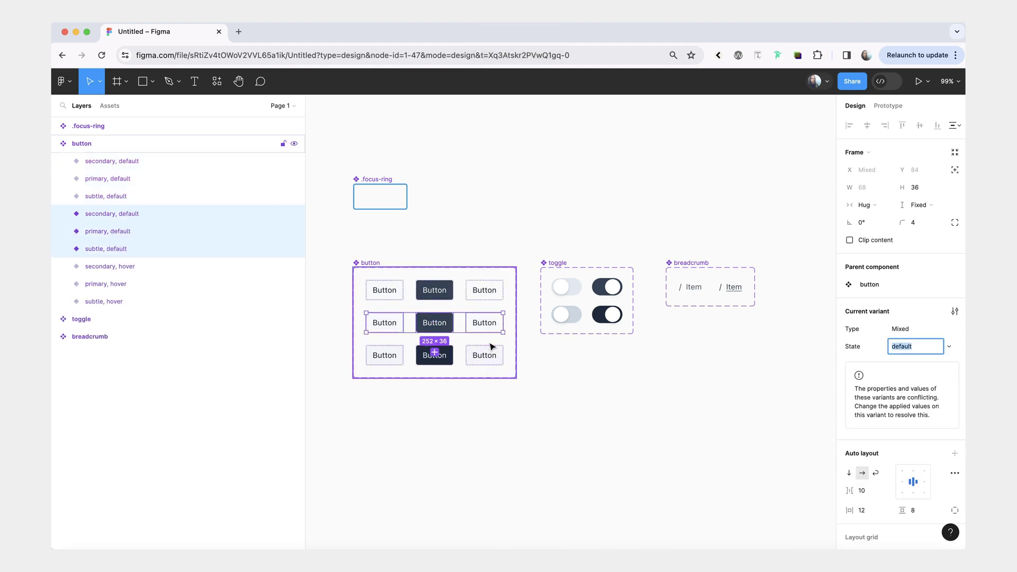
{"action": "key", "text": "Right"}
{"action": "key", "text": "Right"}
{"action": "key", "text": "Right"}
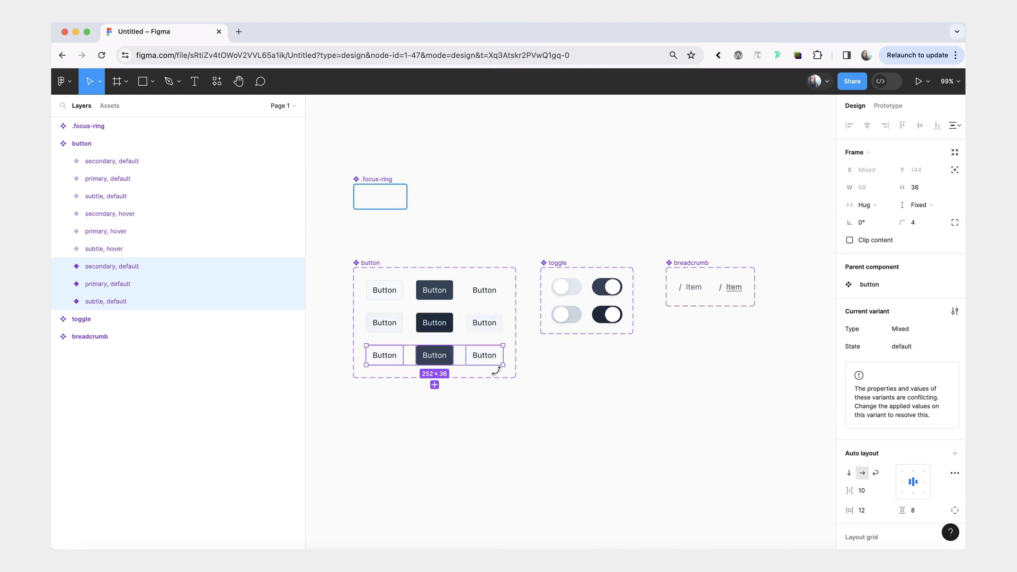
- Set the new variants' State to focus
{"action": "left_click", "coordinate": [912, 346]}
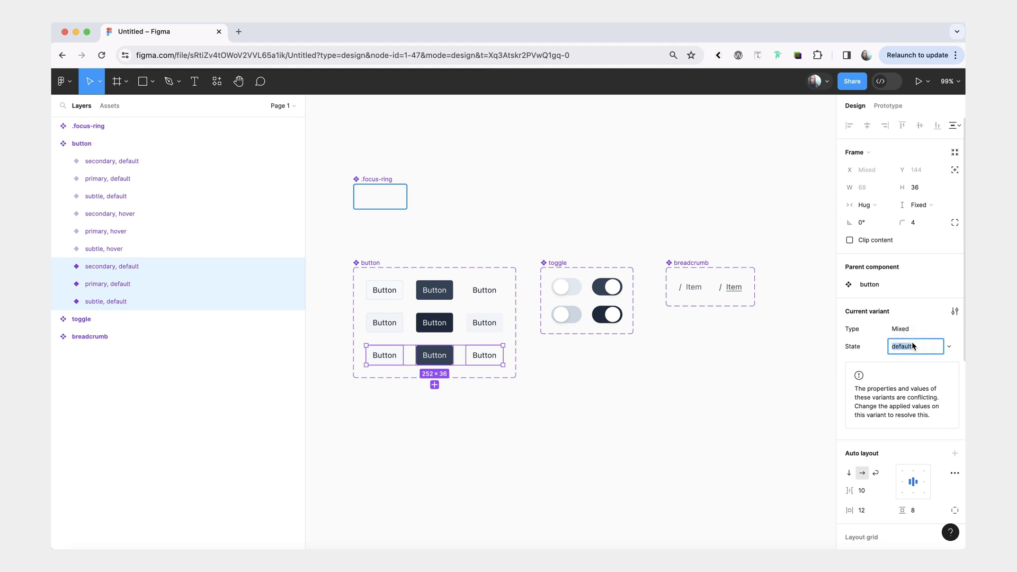
{"action": "type", "text": "focus"}
{"action": "key", "text": "Return"}
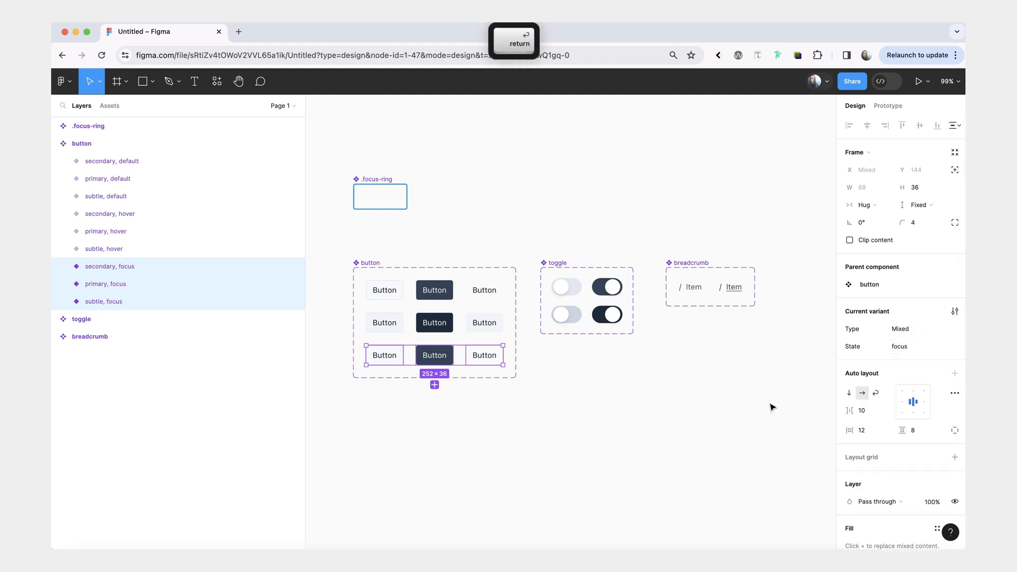
- Paste a copy of the .focus-ring component into the secondary, focus variant
{"action": "left_click", "coordinate": [379, 200]}
{"action": "left_click_drag", "start_coordinate": [379, 199], "coordinate": [449, 221]}
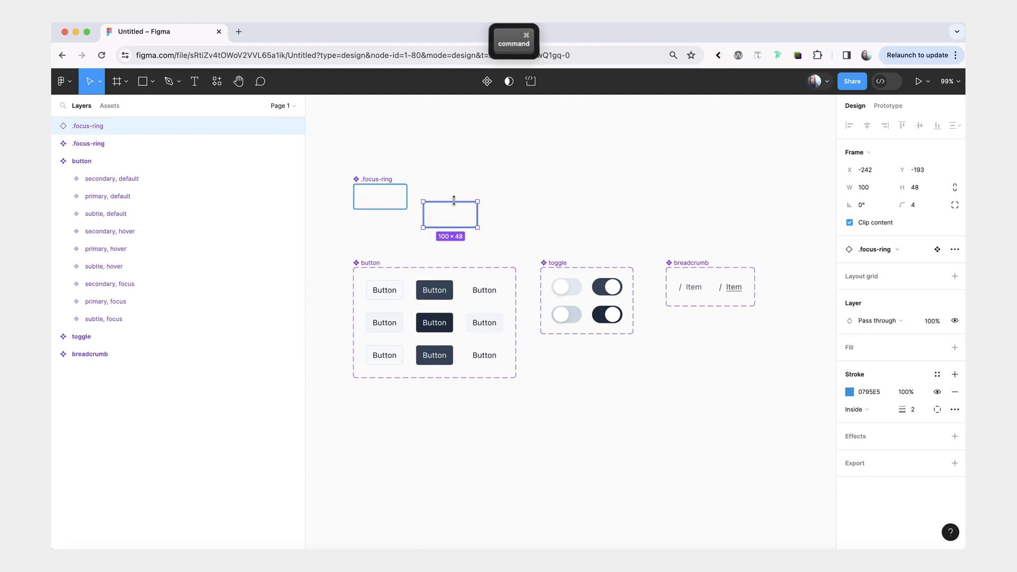
{"action": "key", "text": "super+x"}
{"action": "left_click", "coordinate": [383, 358]}
{"action": "key", "text": "super+v"}
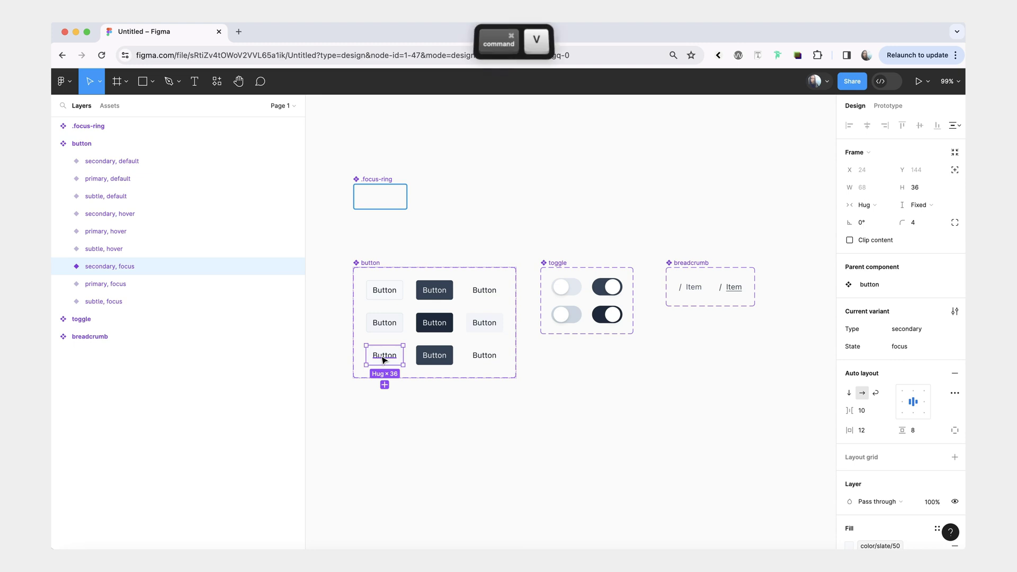
- Give the nested .focus-ring absolute position and nudge it to X -6, Y -6
{"action": "left_click", "coordinate": [170, 267]}
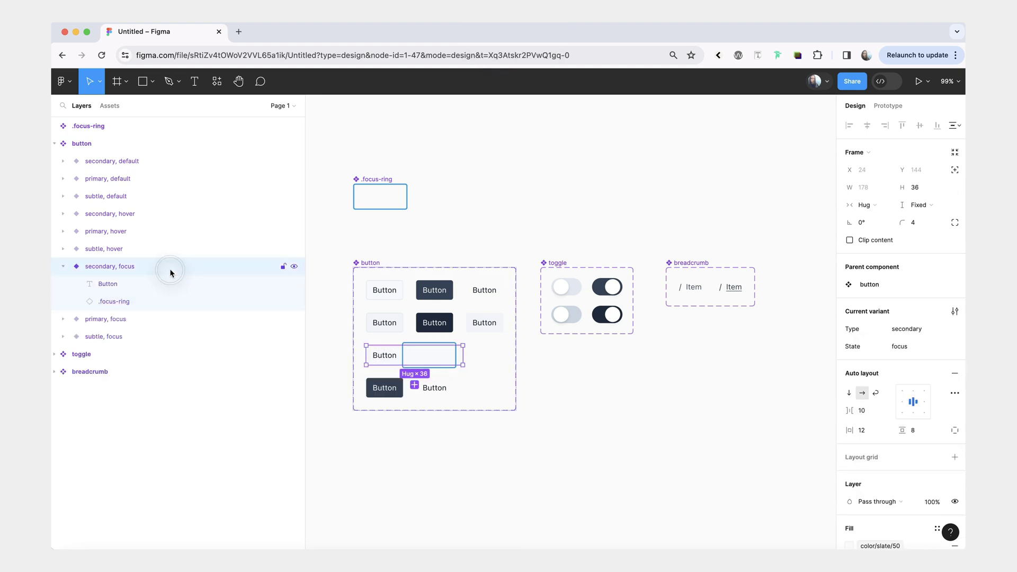
{"action": "left_click", "coordinate": [405, 358]}
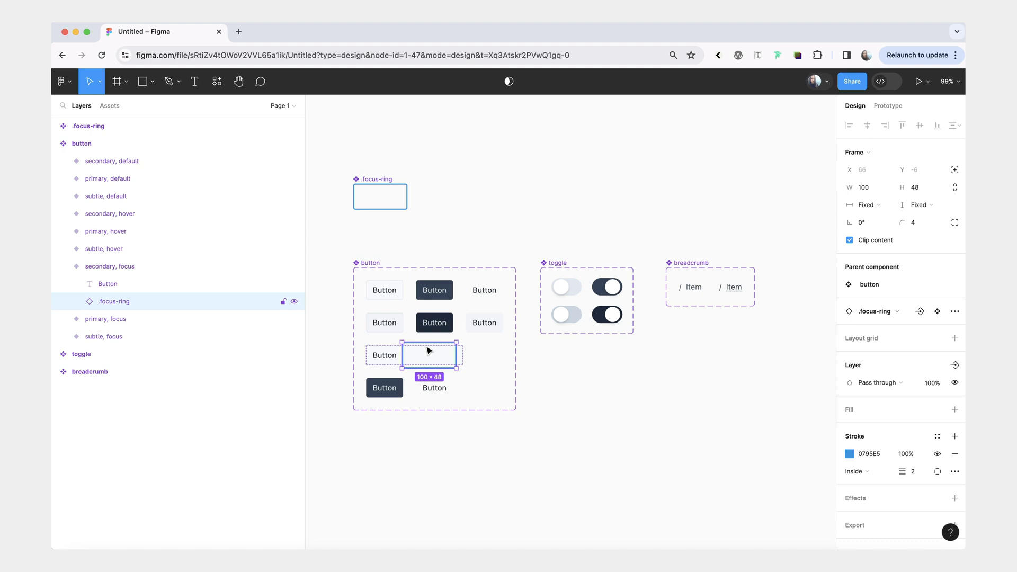
{"action": "left_click", "coordinate": [952, 172]}
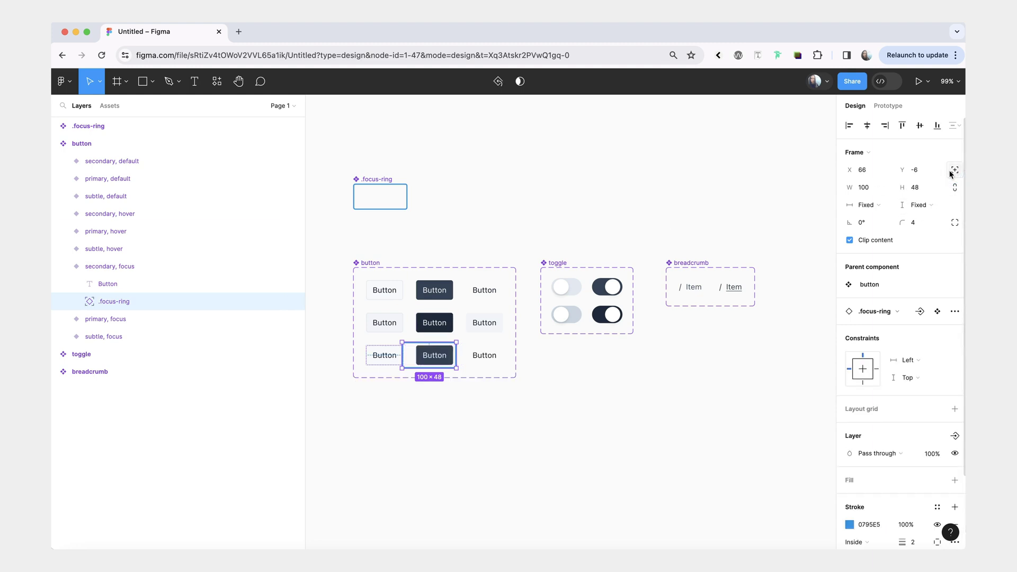
{"action": "key", "text": "Left"}
{"action": "key", "text": "Left"}
{"action": "key", "text": "Left"}
{"action": "key", "text": "Left"}
{"action": "key", "text": "Left"}
{"action": "key", "text": "Left"}
{"action": "key", "text": "Left"}
{"action": "key", "text": "Left"}
{"action": "key", "text": "Left"}
{"action": "key", "text": "Left"}
{"action": "key", "text": "Left"}
{"action": "key", "text": "Left"}
{"action": "key", "text": "Left"}
{"action": "key", "text": "Left"}
{"action": "key", "text": "Left"}
{"action": "key", "text": "Left"}
{"action": "key", "text": "Left"}
{"action": "key", "text": "Left"}
{"action": "key", "text": "Left"}
{"action": "key", "text": "Left"}
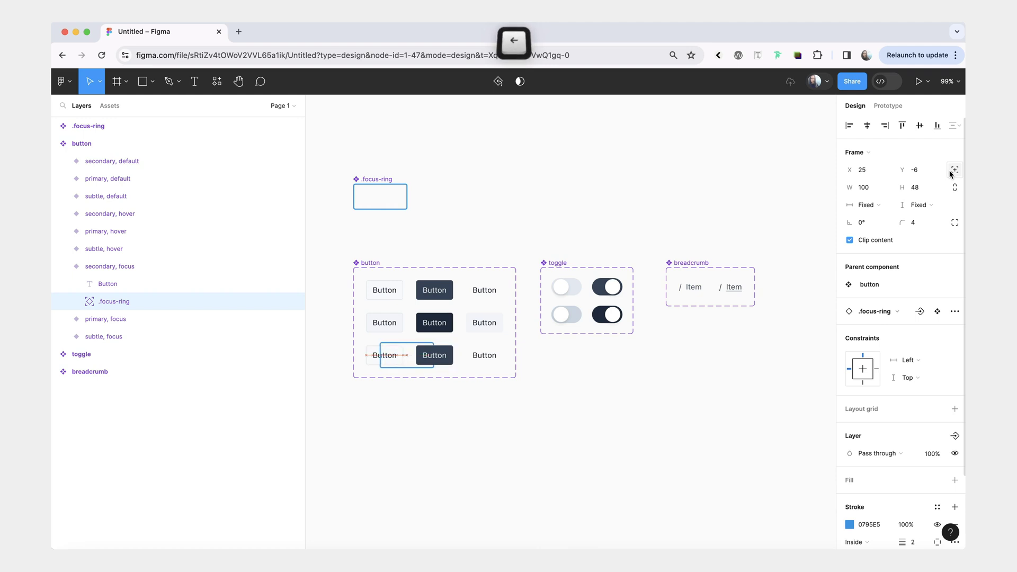
{"action": "key", "text": "Left"}
{"action": "key", "text": "Left"}
{"action": "key", "text": "Left"}
{"action": "key", "text": "Left"}
{"action": "key", "text": "Left"}
{"action": "key", "text": "Left"}
{"action": "key", "text": "Left"}
{"action": "key", "text": "Left"}
{"action": "key", "text": "Left"}
{"action": "key", "text": "Left"}
{"action": "key", "text": "Left"}
{"action": "key", "text": "Left"}
{"action": "key", "text": "Left"}
{"action": "key", "text": "Left"}
{"action": "key", "text": "Left"}
{"action": "key", "text": "Left"}
{"action": "key", "text": "Left"}
{"action": "key", "text": "Left"}
{"action": "key", "text": "Left"}
{"action": "key", "text": "Left"}
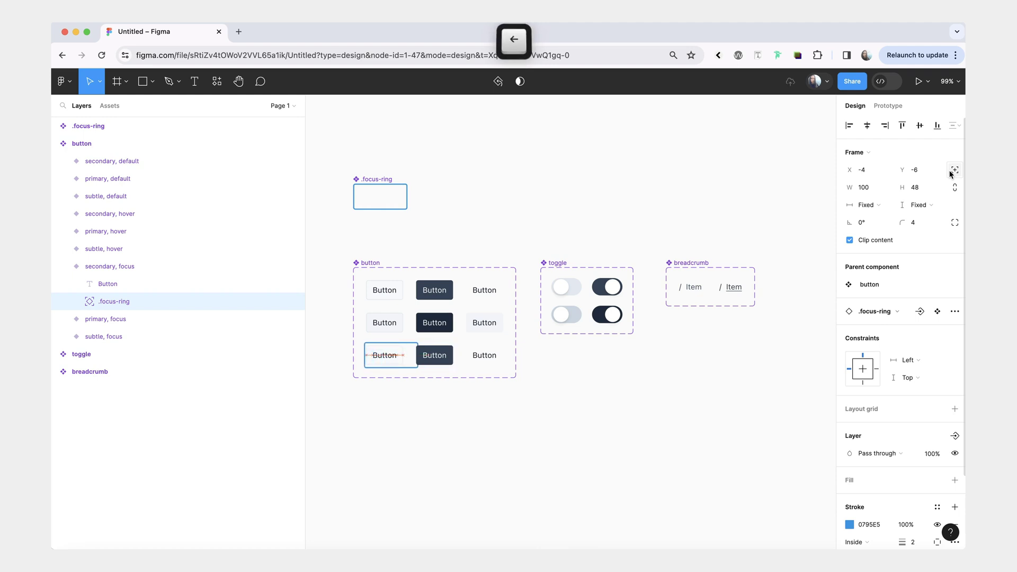
{"action": "key", "text": "Left"}
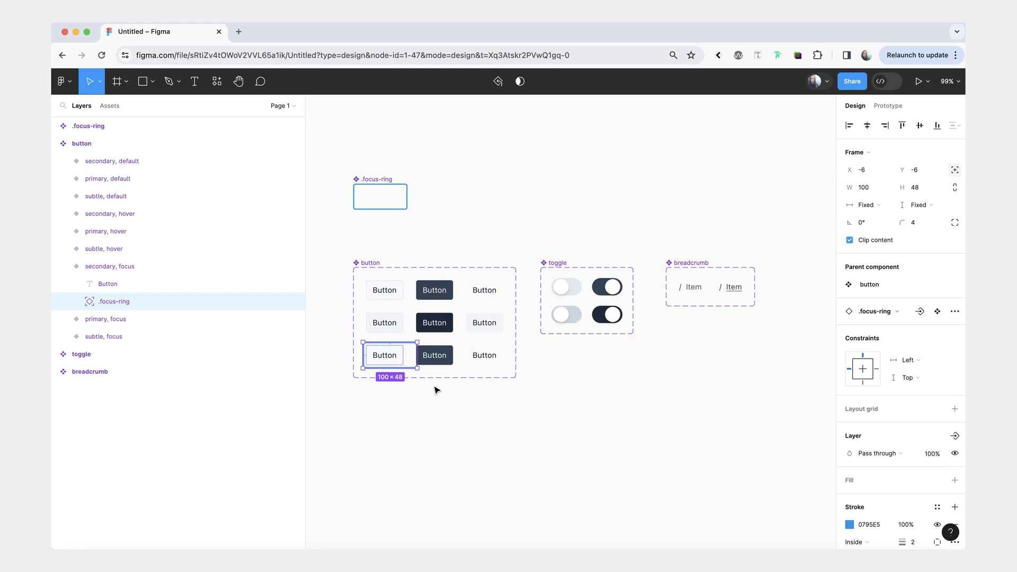
{"action": "scroll", "coordinate": [435, 388], "scroll_direction": "up", "scroll_amount": 5}
- Narrow the focus ring to width 81, keeping it at Y -6
{"action": "left_click_drag", "start_coordinate": [529, 285], "coordinate": [504, 285]}
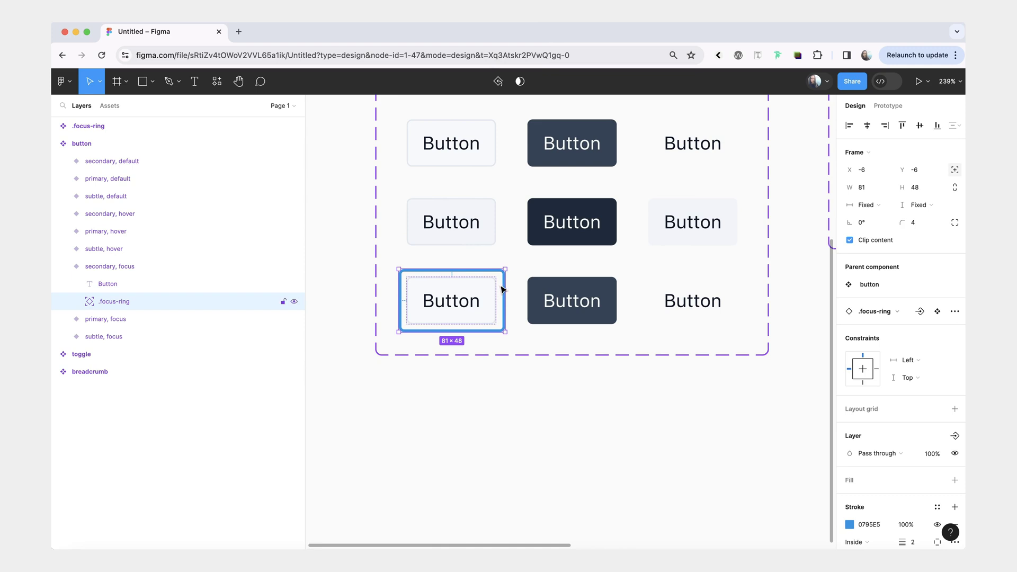
{"action": "key", "text": "Down"}
{"action": "key", "text": "Down"}
{"action": "key", "text": "Down"}
{"action": "key", "text": "Down"}
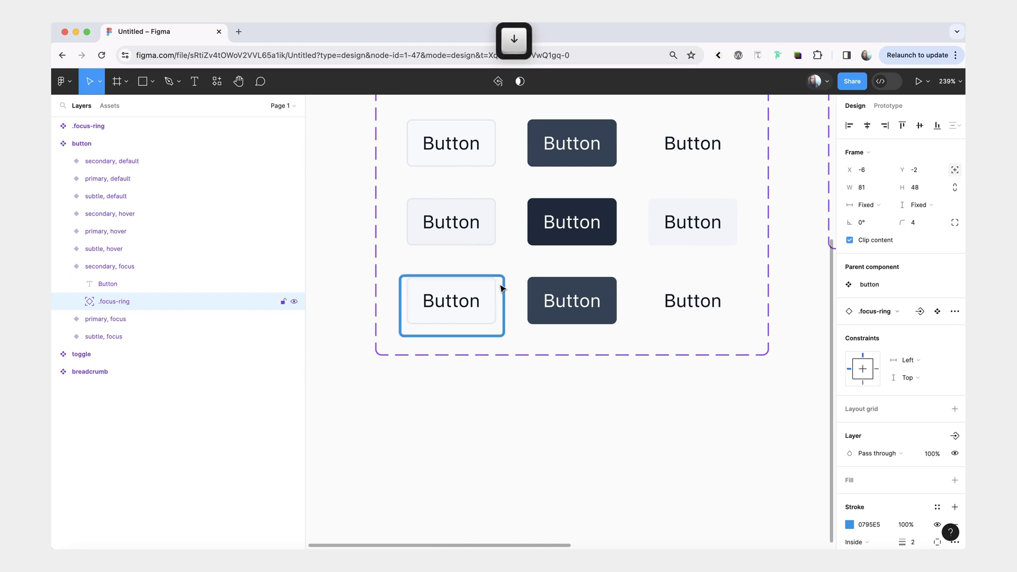
{"action": "key", "text": "Up"}
{"action": "key", "text": "Up"}
{"action": "key", "text": "Up"}
{"action": "key", "text": "Up"}
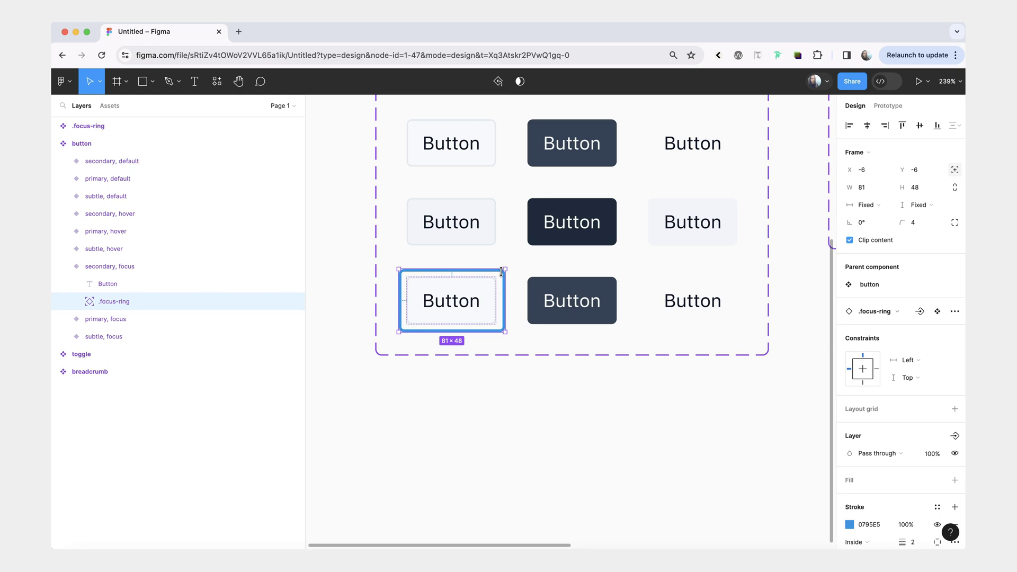
- Copy the secondary, focus button below the set as a test instance
{"action": "scroll", "coordinate": [456, 298], "scroll_direction": "down", "scroll_amount": 3}
{"action": "left_click", "coordinate": [456, 298]}
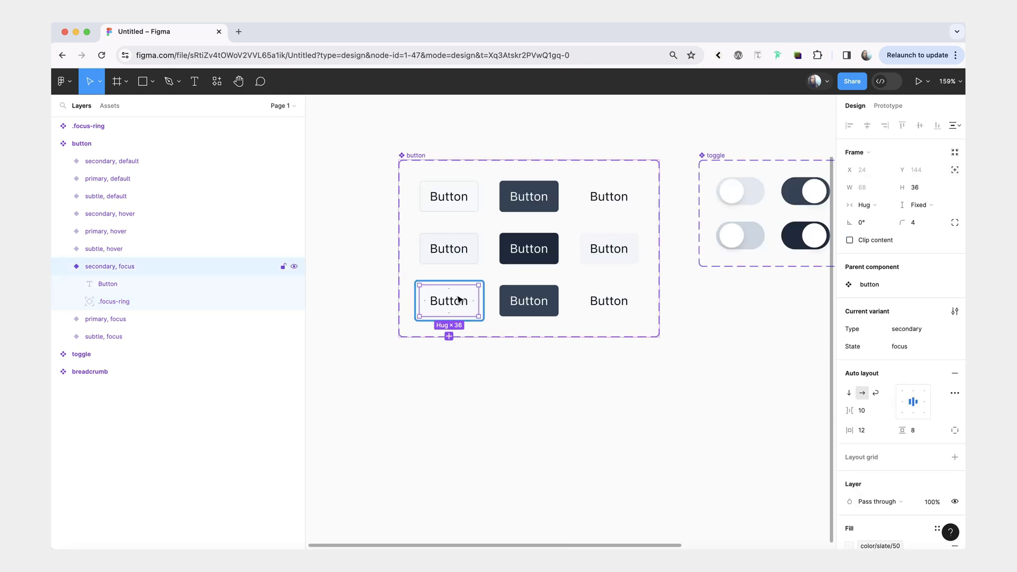
{"action": "left_click_drag", "start_coordinate": [457, 298], "coordinate": [476, 394]}
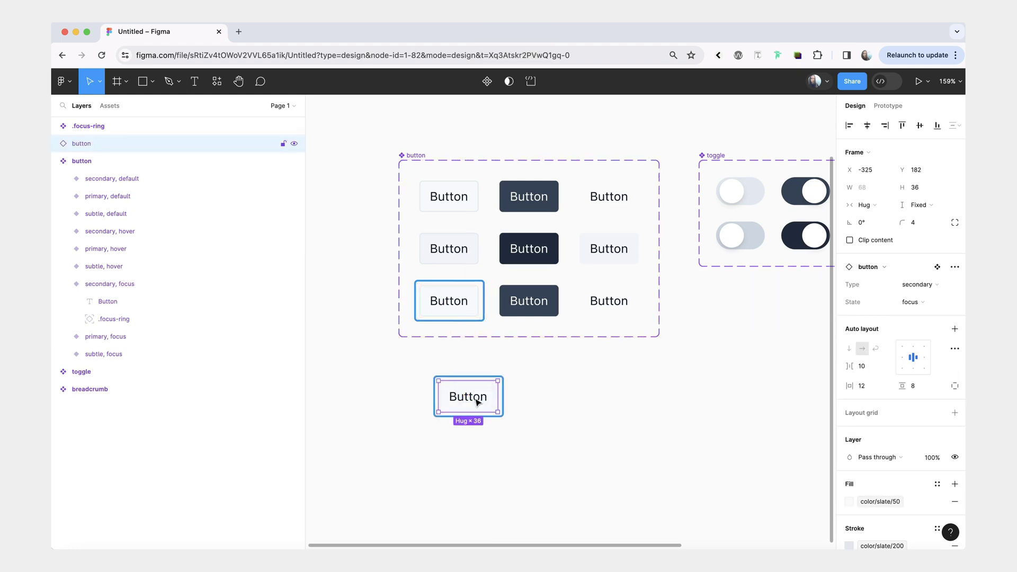
{"action": "double_click", "coordinate": [469, 397]}
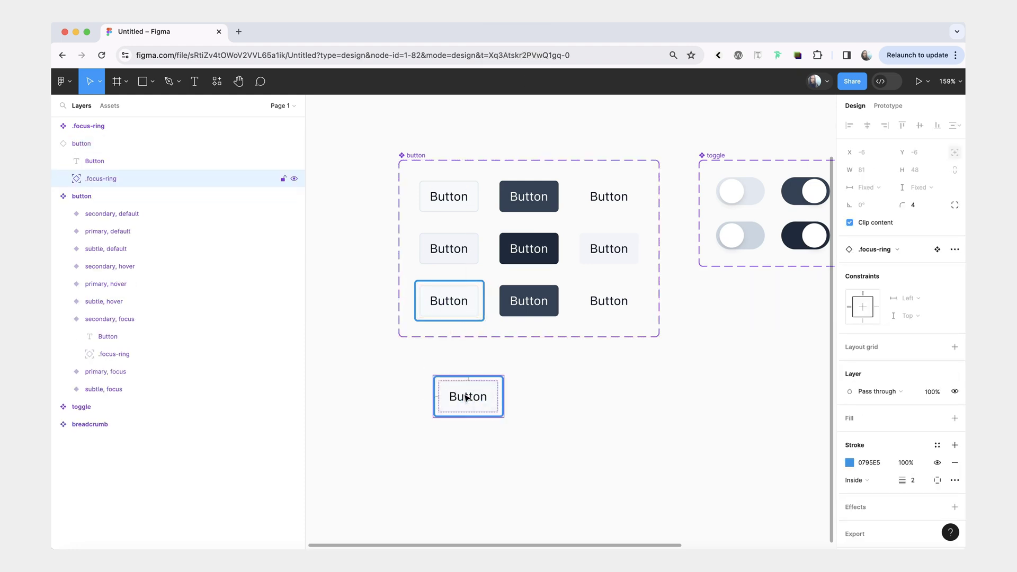
- Move the .focus-ring layer above the Button text in secondary, focus
{"action": "left_click", "coordinate": [477, 403]}
{"action": "left_click", "coordinate": [146, 180]}
{"action": "left_click", "coordinate": [464, 303]}
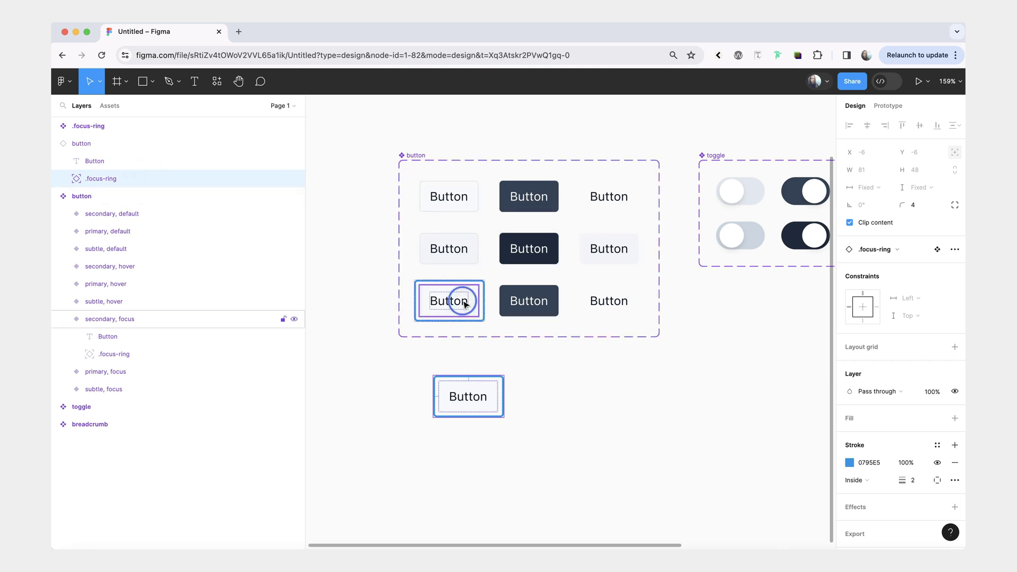
{"action": "left_click", "coordinate": [465, 303]}
{"action": "left_click_drag", "start_coordinate": [161, 354], "coordinate": [159, 333]}
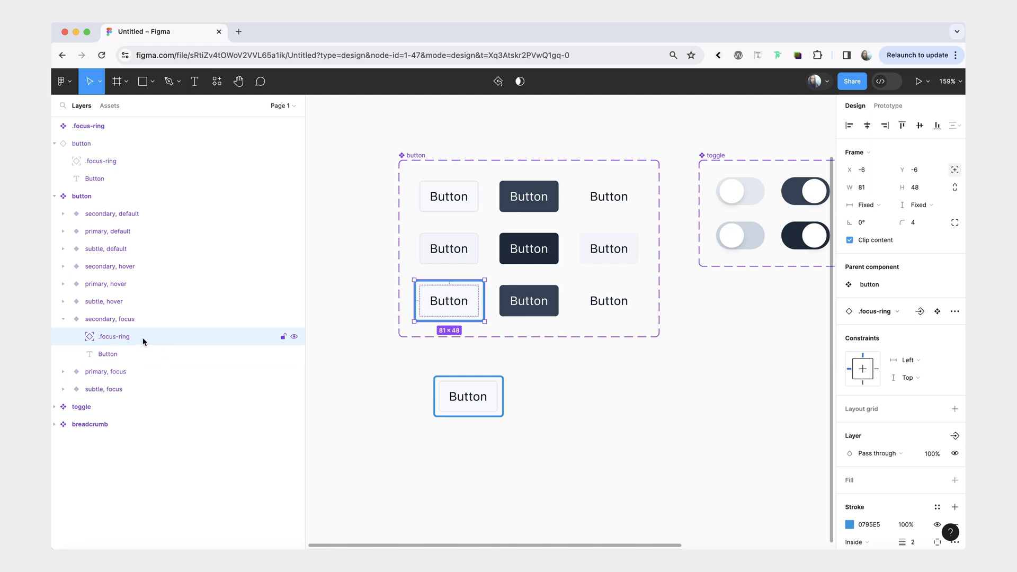
{"action": "double_click", "coordinate": [476, 397]}
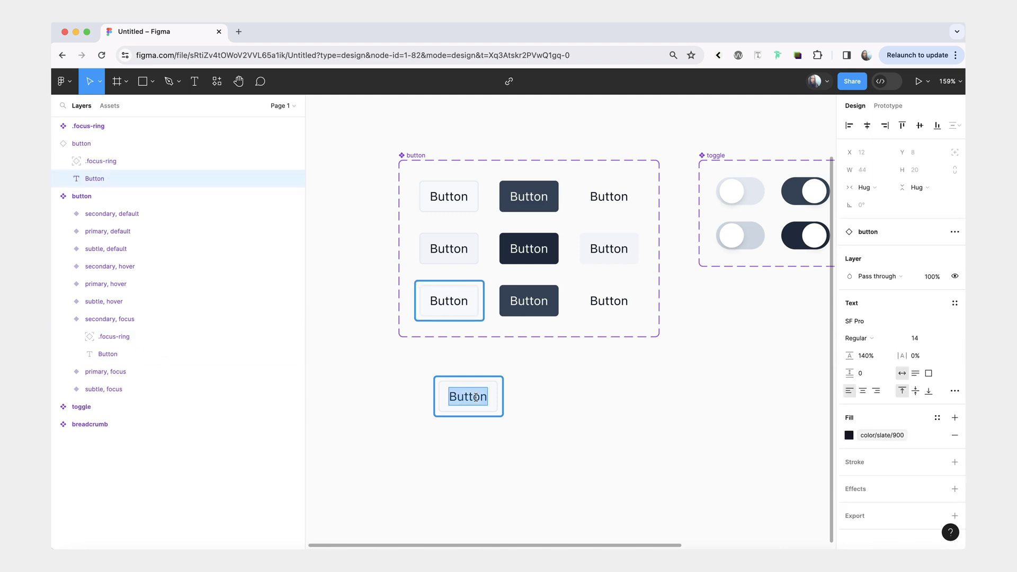
- Lock the .focus-ring layer and move it back below the Button text
{"action": "left_click", "coordinate": [238, 337]}
{"action": "left_click", "coordinate": [284, 337]}
{"action": "left_click_drag", "start_coordinate": [242, 334], "coordinate": [242, 358]}
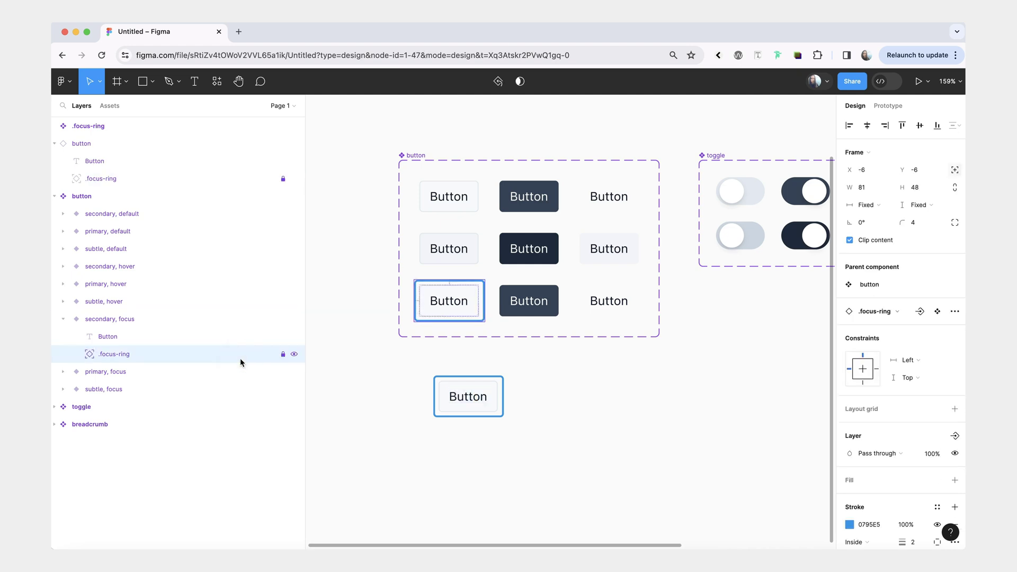
{"action": "double_click", "coordinate": [468, 397]}
{"action": "double_click", "coordinate": [467, 395]}
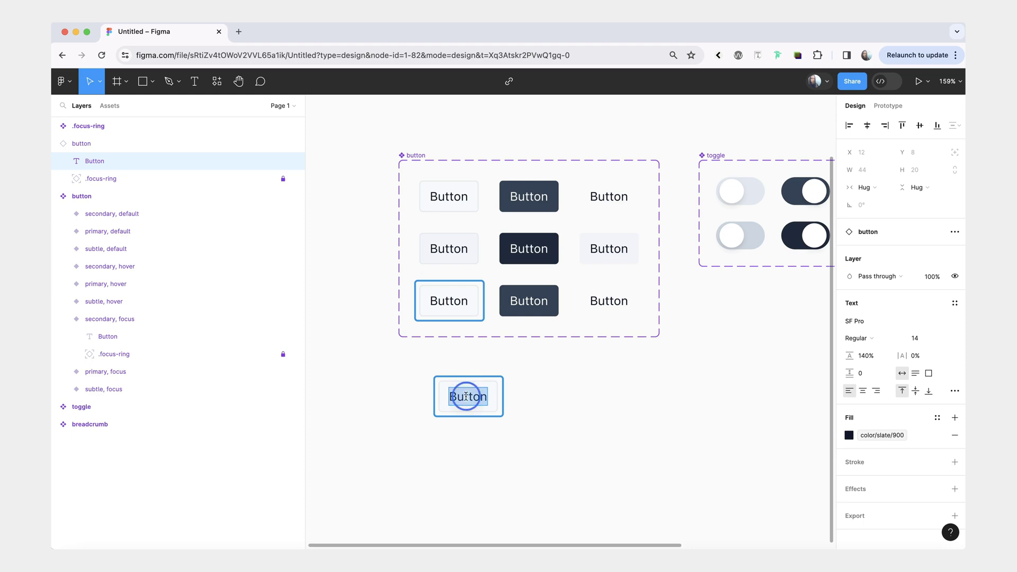
- Extend the test copy's label with 'type a longer label'
{"action": "key", "text": "Right"}
{"action": "type", "text": "d"}
{"action": "key", "text": "BackSpace"}
{"action": "type", "text": "type a longer label"}
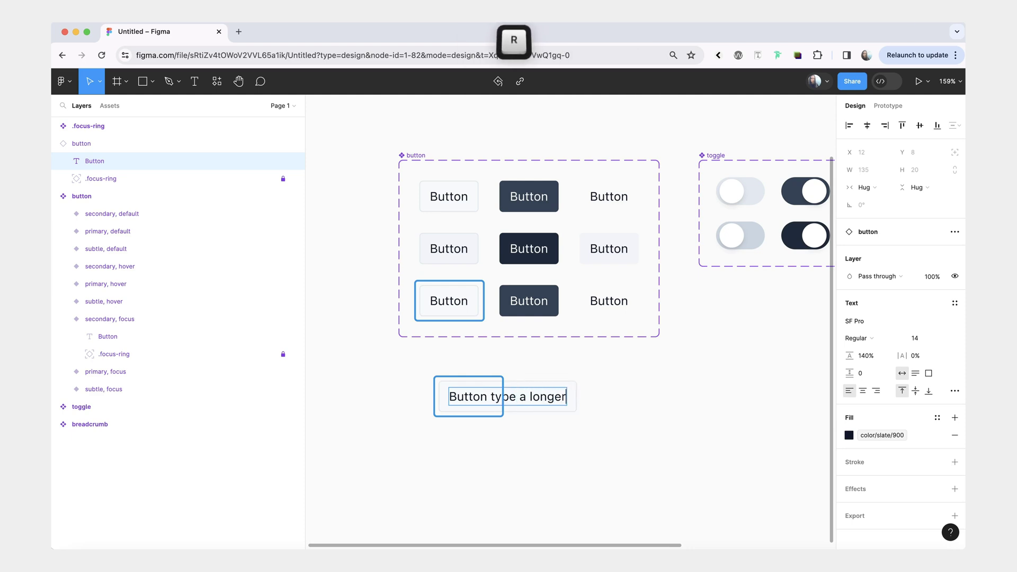
{"action": "left_click", "coordinate": [633, 509]}
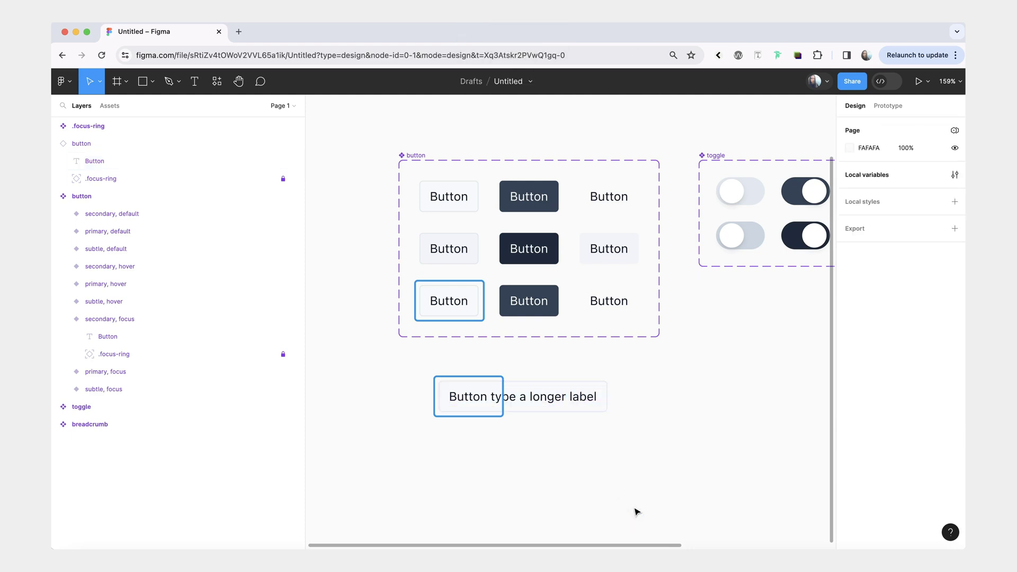
{"action": "left_click", "coordinate": [490, 397]}
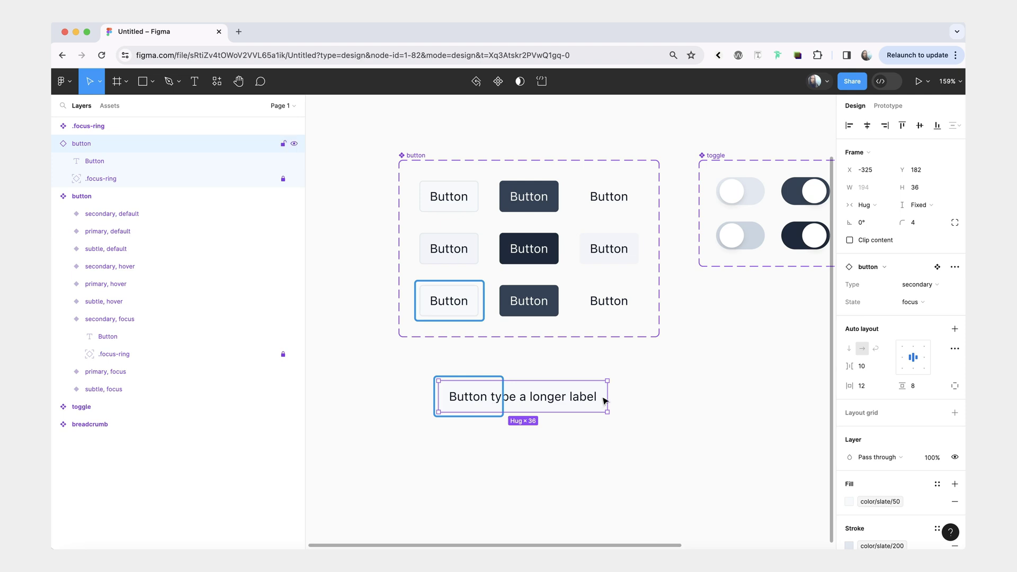
- Set the .focus-ring's horizontal constraint to Left and right
{"action": "left_click", "coordinate": [453, 298]}
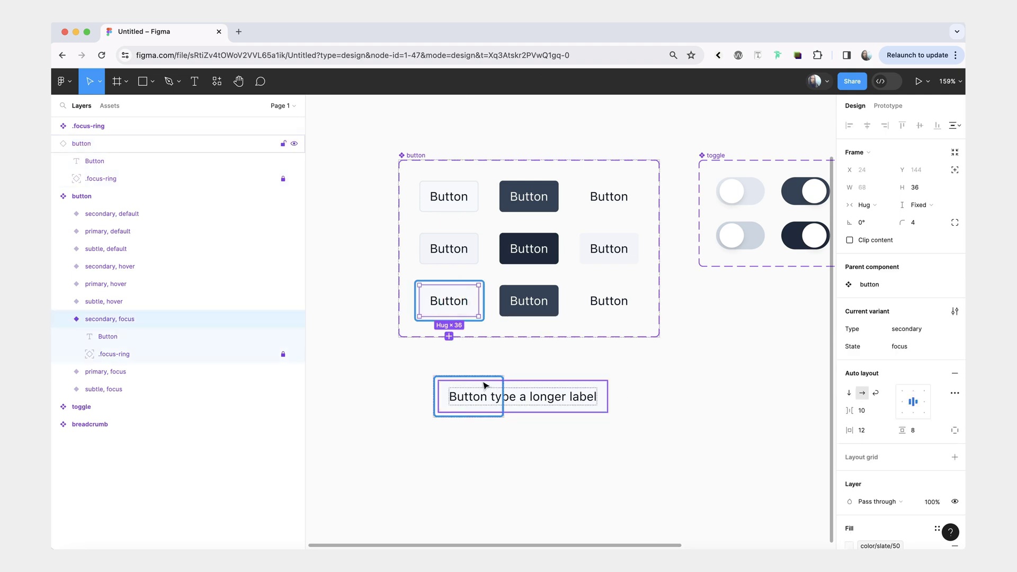
{"action": "left_click", "coordinate": [174, 355]}
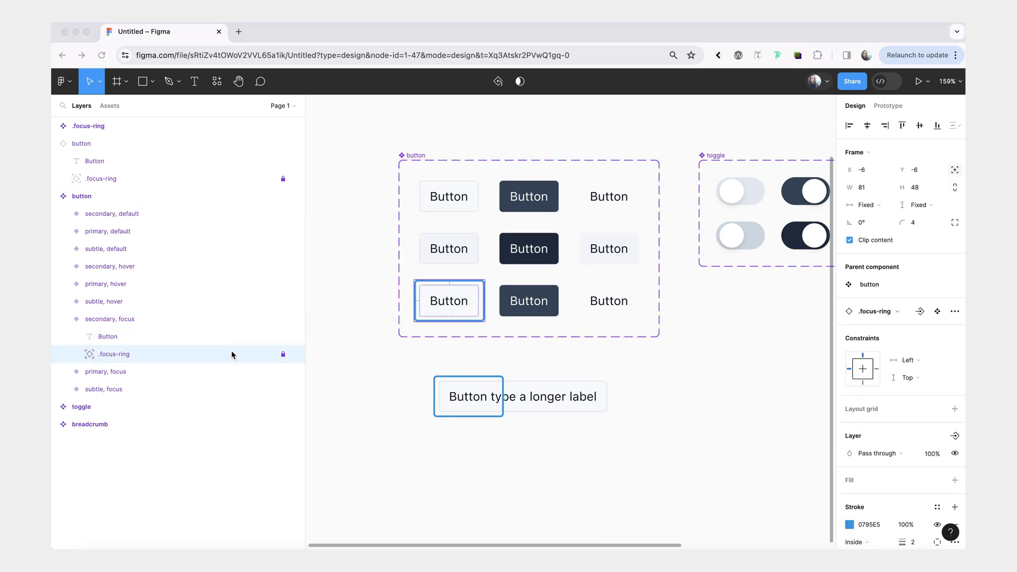
{"action": "left_click", "coordinate": [917, 363]}
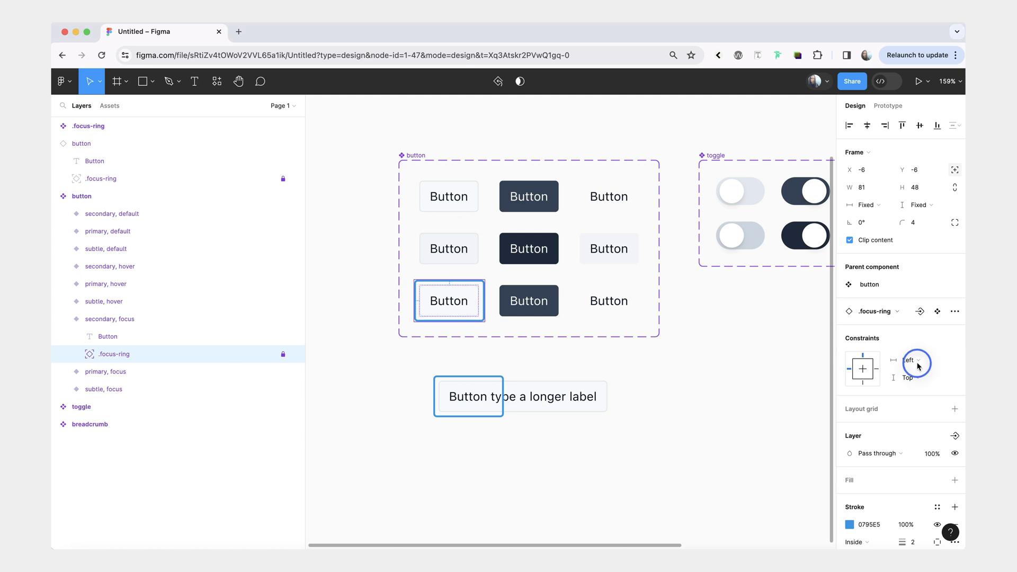
{"action": "left_click", "coordinate": [918, 386]}
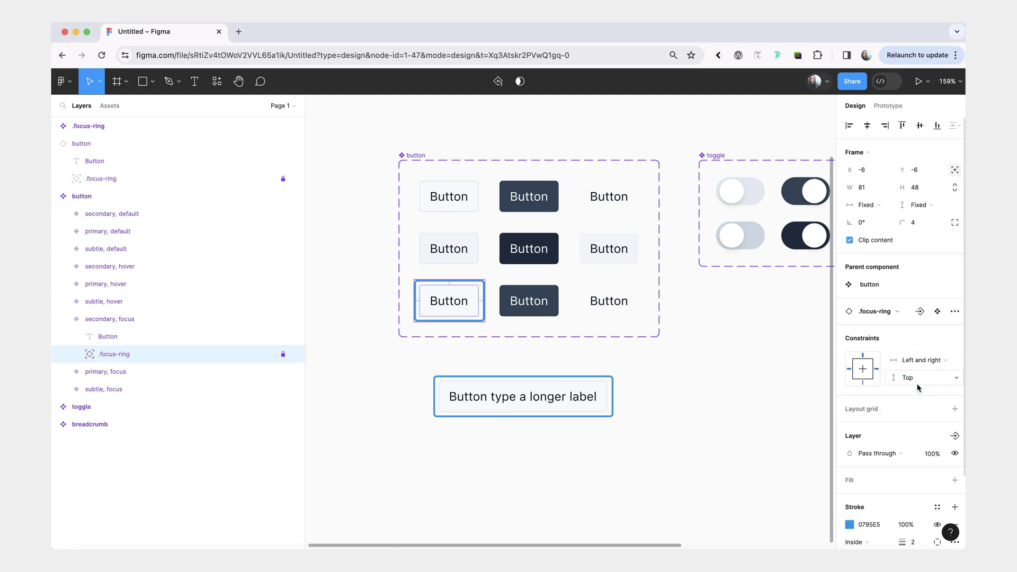
- Delete the extra label words so the test copy reads Button again
{"action": "left_click", "coordinate": [554, 415]}
{"action": "double_click", "coordinate": [491, 396]}
{"action": "left_click_drag", "start_coordinate": [492, 396], "coordinate": [627, 395]}
{"action": "key", "text": "BackSpace"}
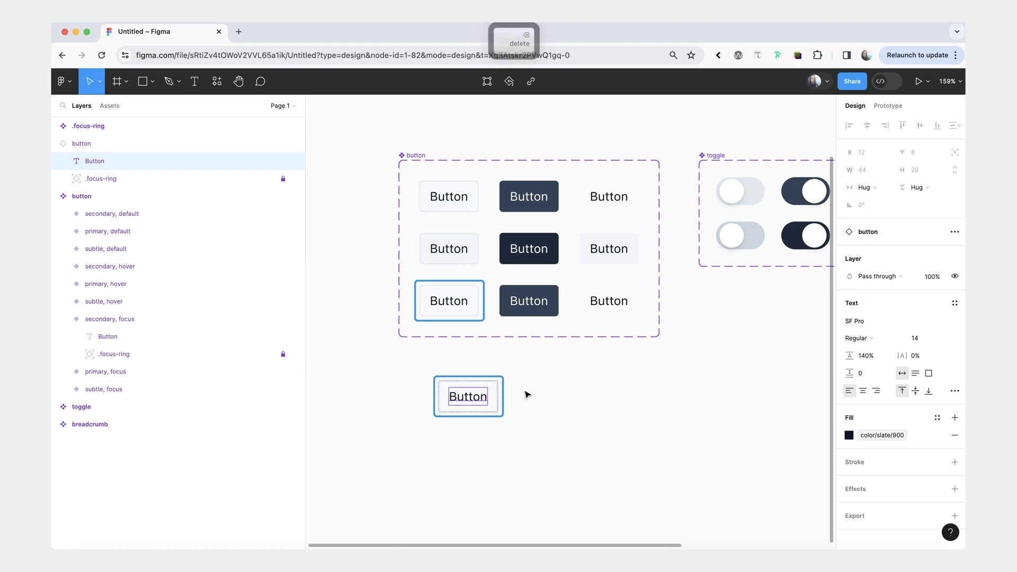
{"action": "left_click", "coordinate": [492, 355]}
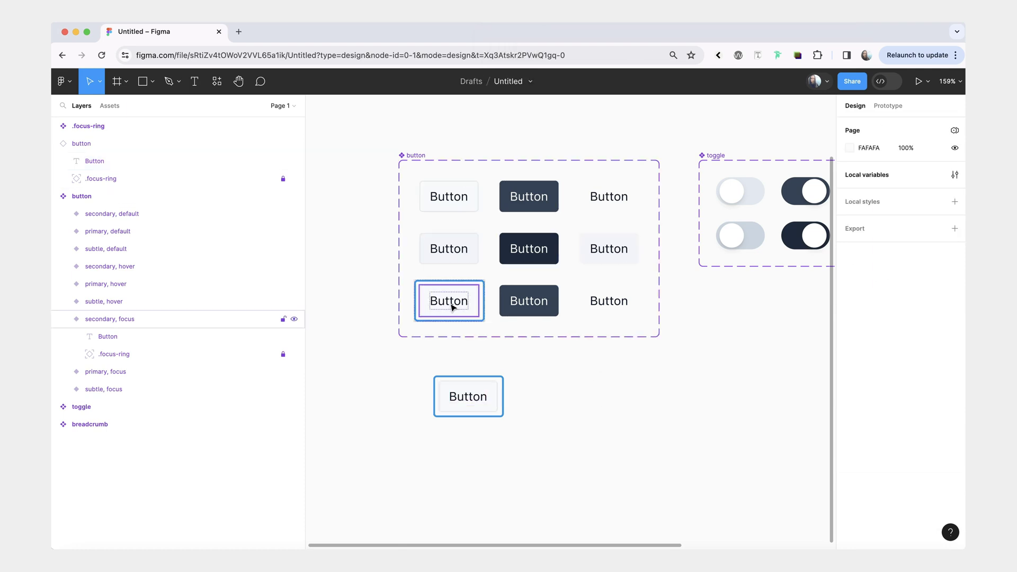
- Copy the .focus-ring from secondary, focus and paste it into primary and subtle focus variants
{"action": "left_click", "coordinate": [453, 307]}
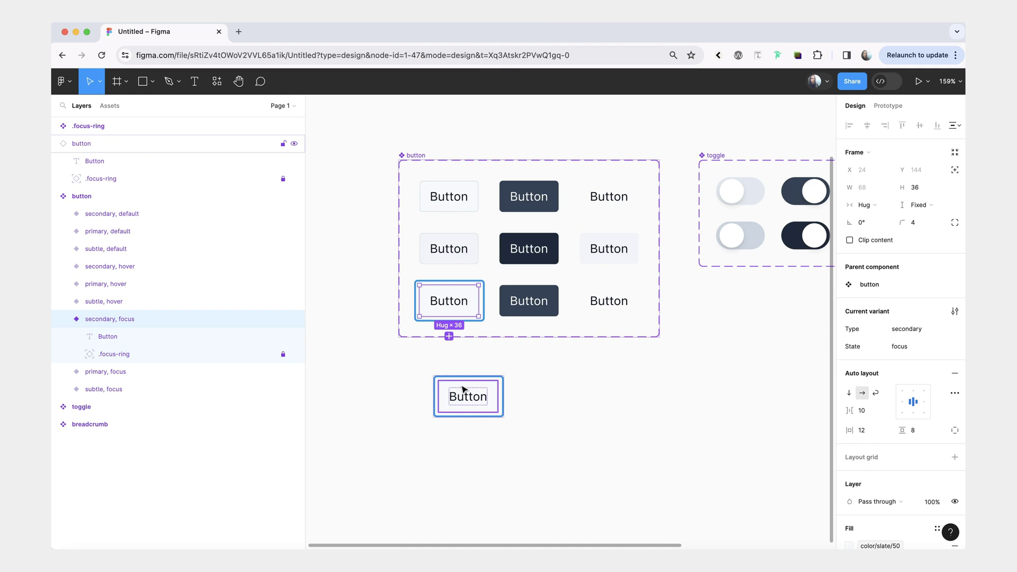
{"action": "left_click", "coordinate": [130, 354]}
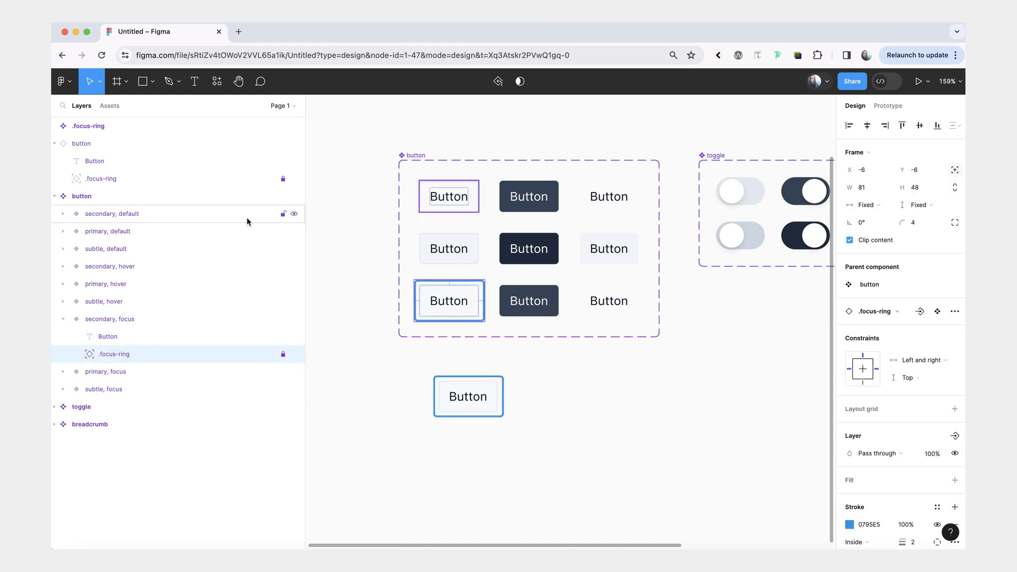
{"action": "key", "text": "super+c"}
{"action": "left_click_drag", "start_coordinate": [519, 355], "coordinate": [634, 277]}
{"action": "key", "text": "super"}
{"action": "key", "text": "super+v"}
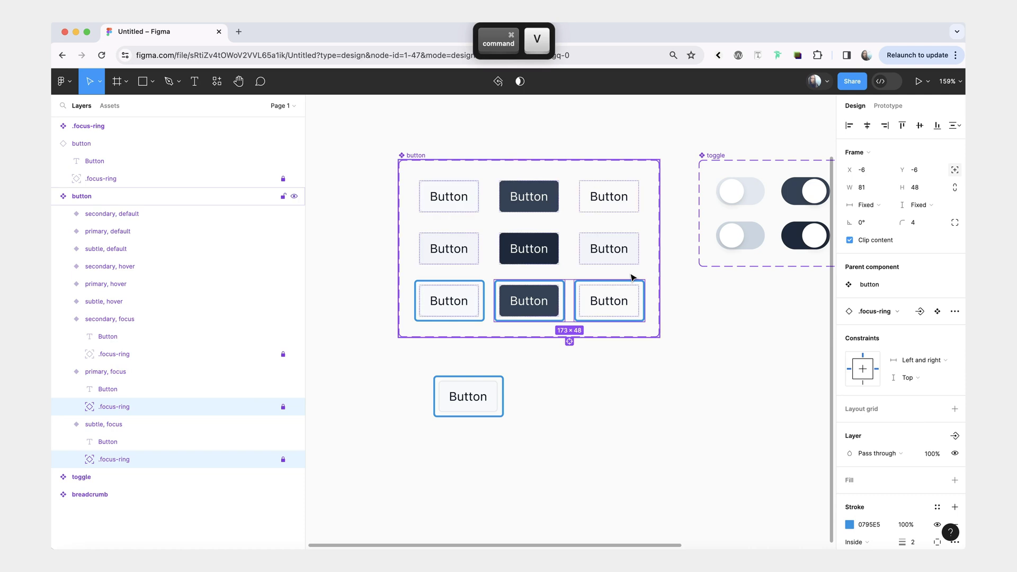
{"action": "left_click", "coordinate": [665, 357]}
{"action": "left_click", "coordinate": [603, 301]}
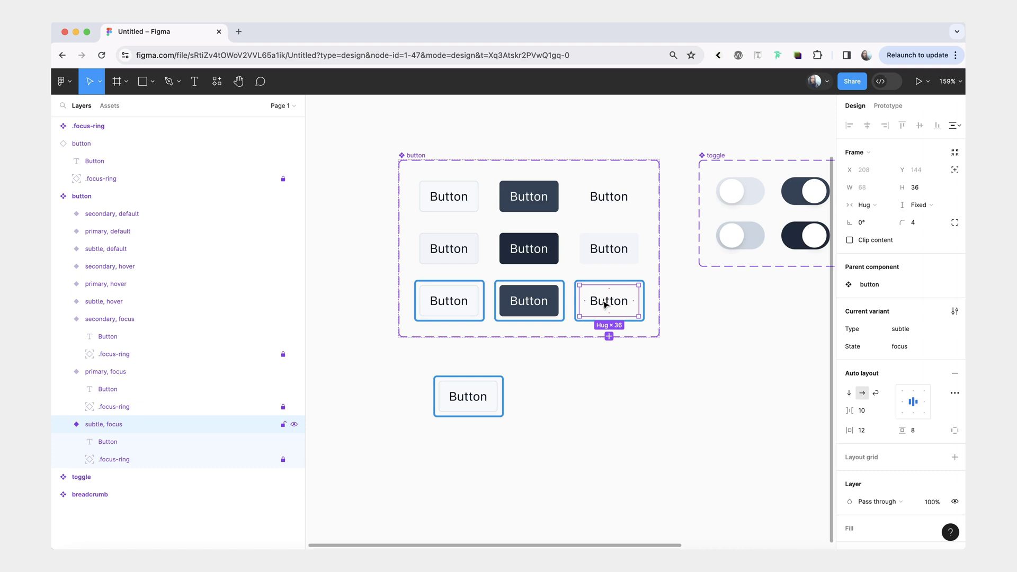
- Delete the lone test button instance below the button set
{"action": "left_click", "coordinate": [438, 317]}
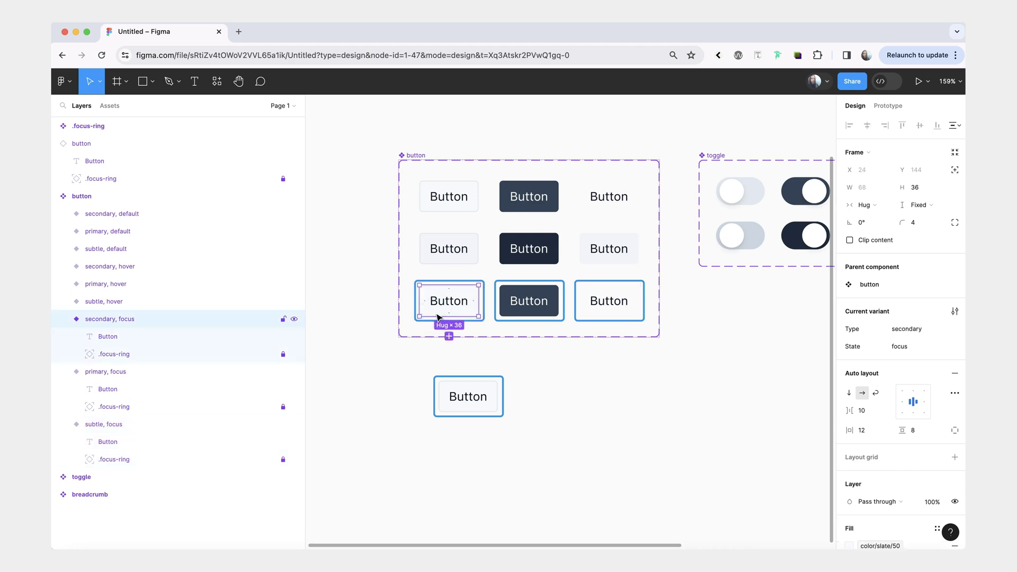
{"action": "left_click", "coordinate": [472, 410]}
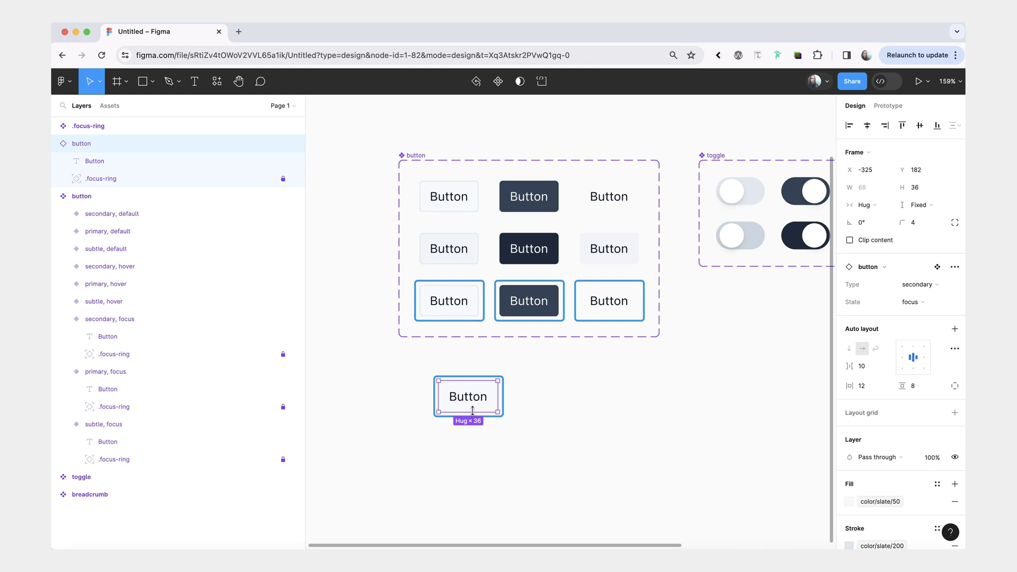
{"action": "left_click", "coordinate": [535, 306]}
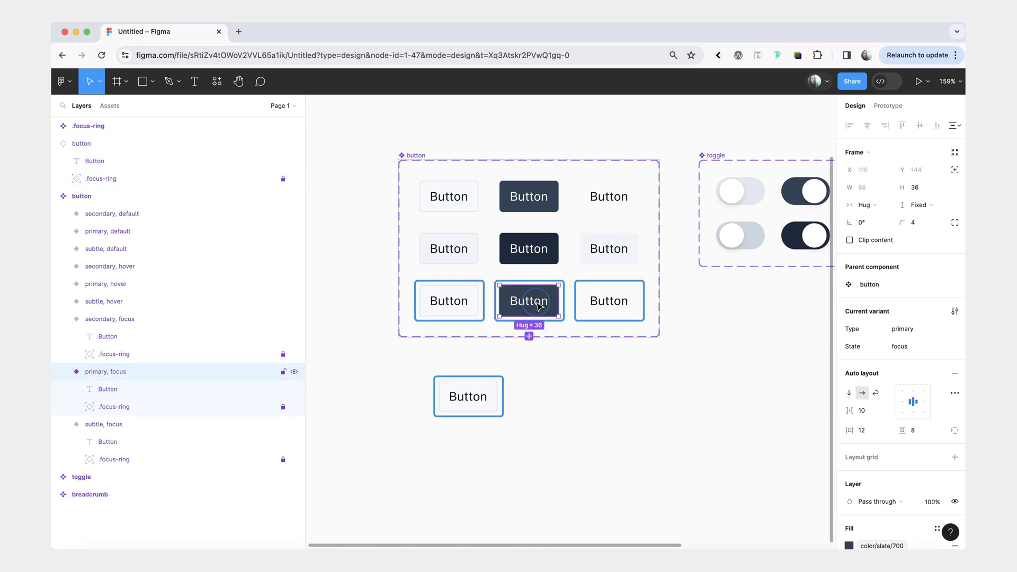
{"action": "left_click", "coordinate": [604, 311]}
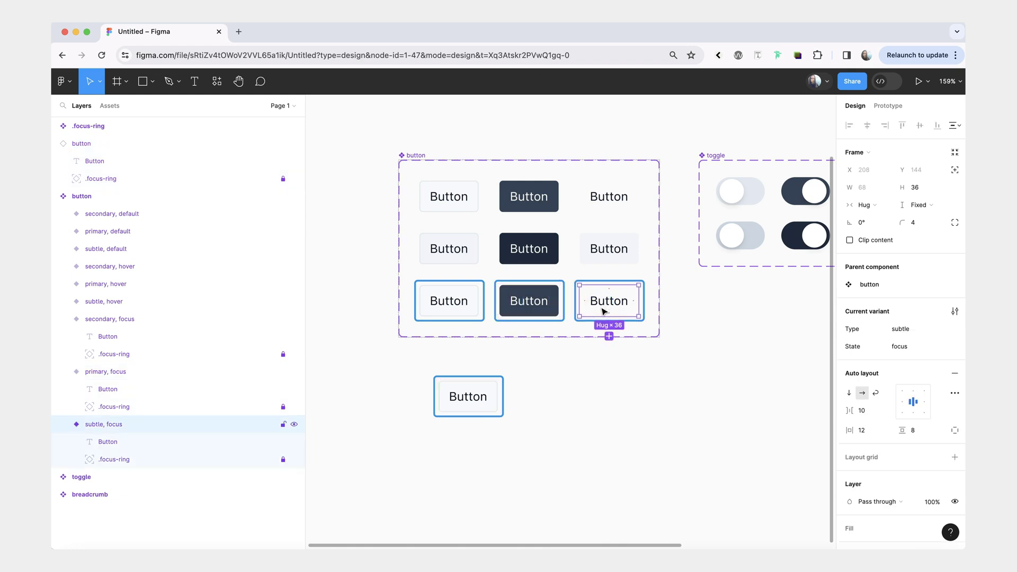
{"action": "left_click", "coordinate": [475, 398]}
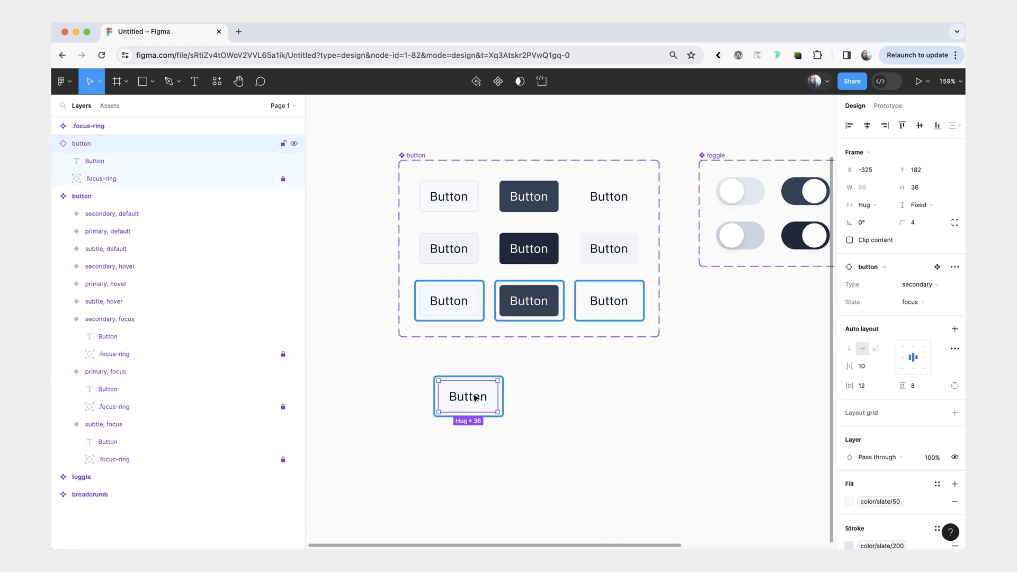
{"action": "key", "text": "Delete"}
- Pan back up and select the .focus-ring component
{"action": "scroll", "coordinate": [450, 348], "scroll_direction": "up", "scroll_amount": 5}
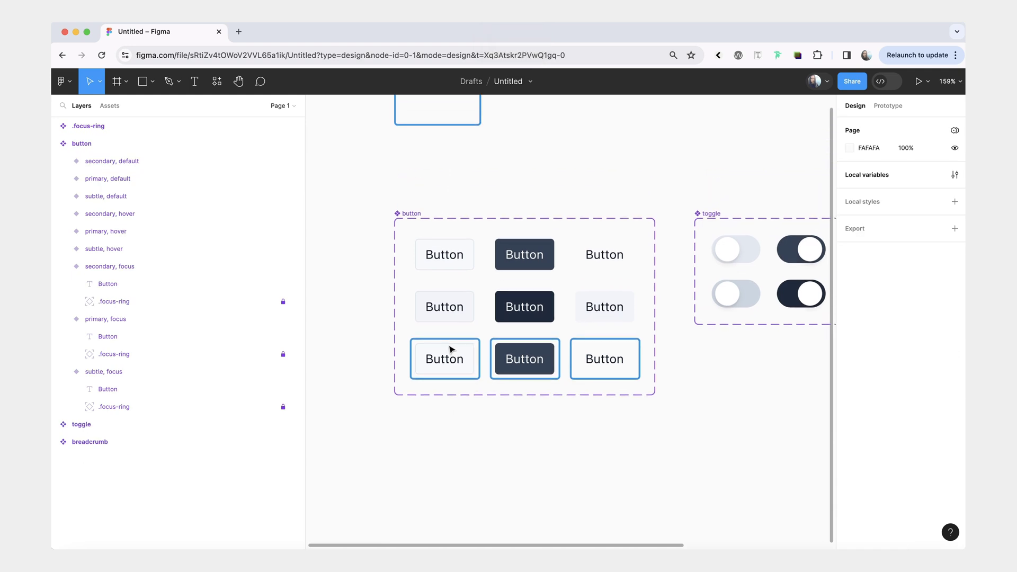
{"action": "scroll", "coordinate": [450, 349], "scroll_direction": "right", "scroll_amount": 3}
{"action": "left_click", "coordinate": [376, 146]}
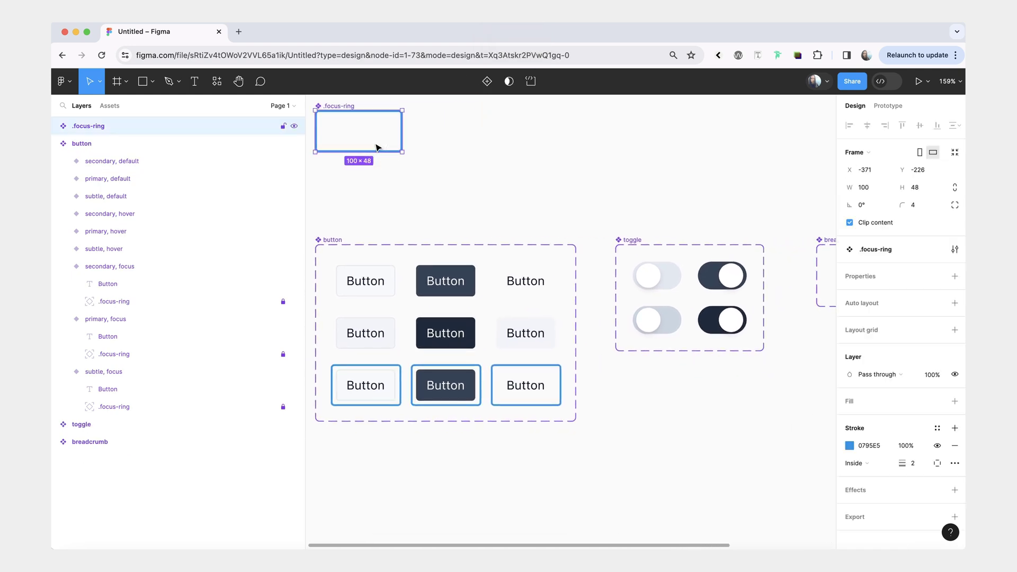
{"action": "scroll", "coordinate": [492, 174], "scroll_direction": "right", "scroll_amount": 5}
{"action": "scroll", "coordinate": [491, 176], "scroll_direction": "down", "scroll_amount": 3}
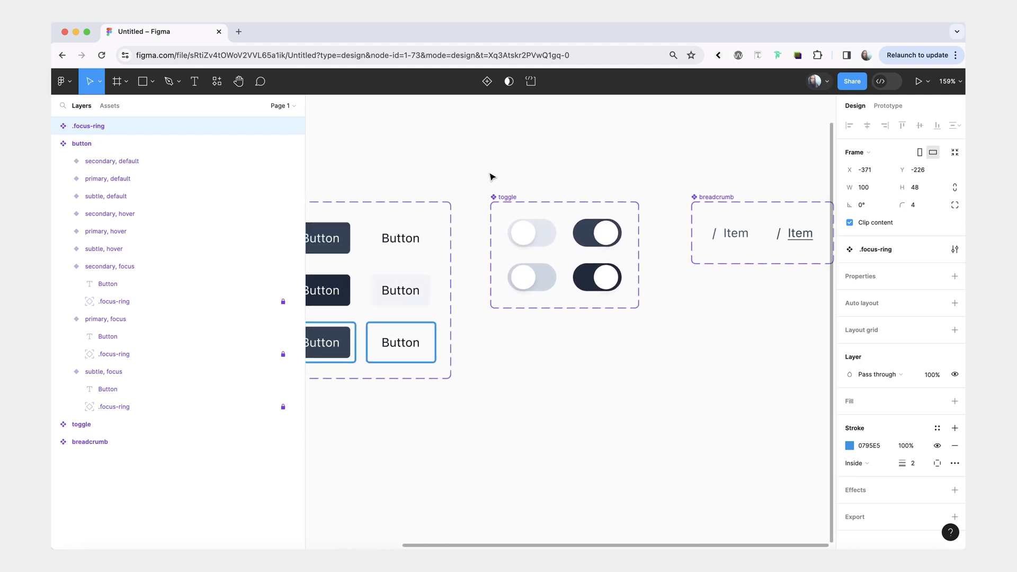
- Copy both default toggles into a third row and rename their State value to 'focus'
{"action": "left_click", "coordinate": [533, 241]}
{"action": "left_click", "coordinate": [597, 233], "text": "shift"}
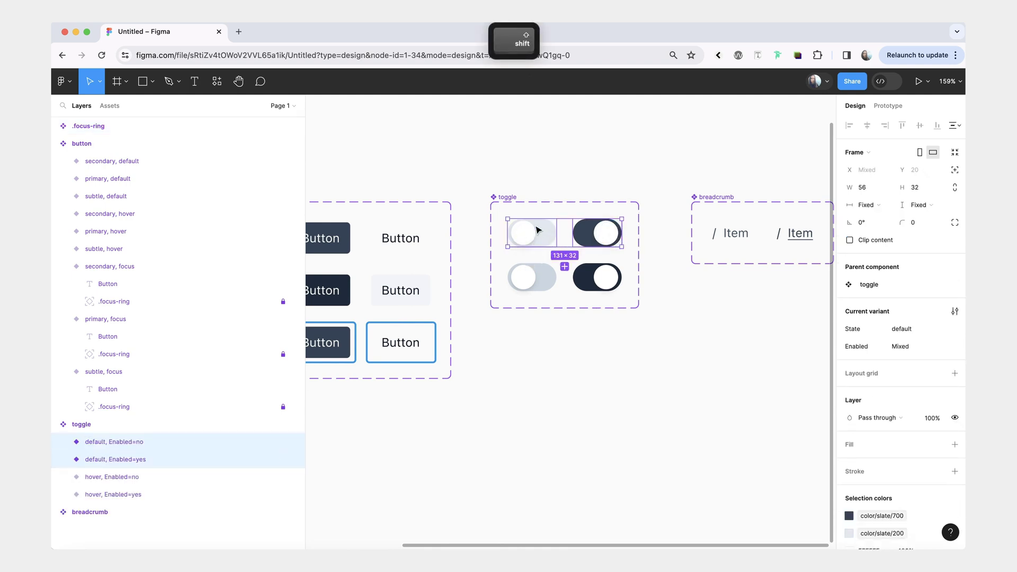
{"action": "key", "text": "super+c"}
{"action": "key", "text": "super+v"}
{"action": "left_click", "coordinate": [545, 276], "text": "shift"}
{"action": "left_click", "coordinate": [545, 276], "text": "shift"}
{"action": "key", "text": "Right"}
{"action": "key", "text": "Right"}
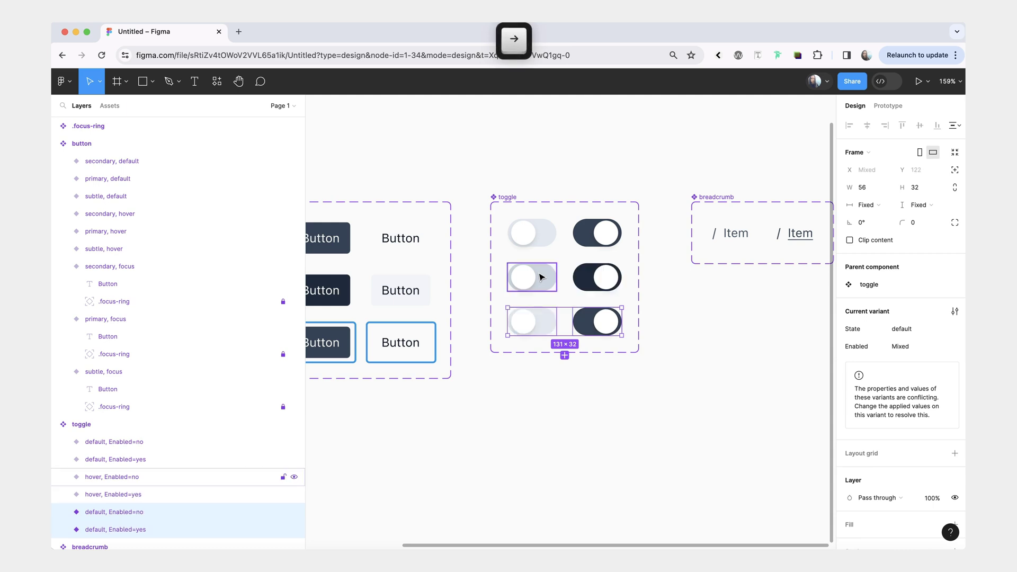
{"action": "left_click", "coordinate": [909, 330]}
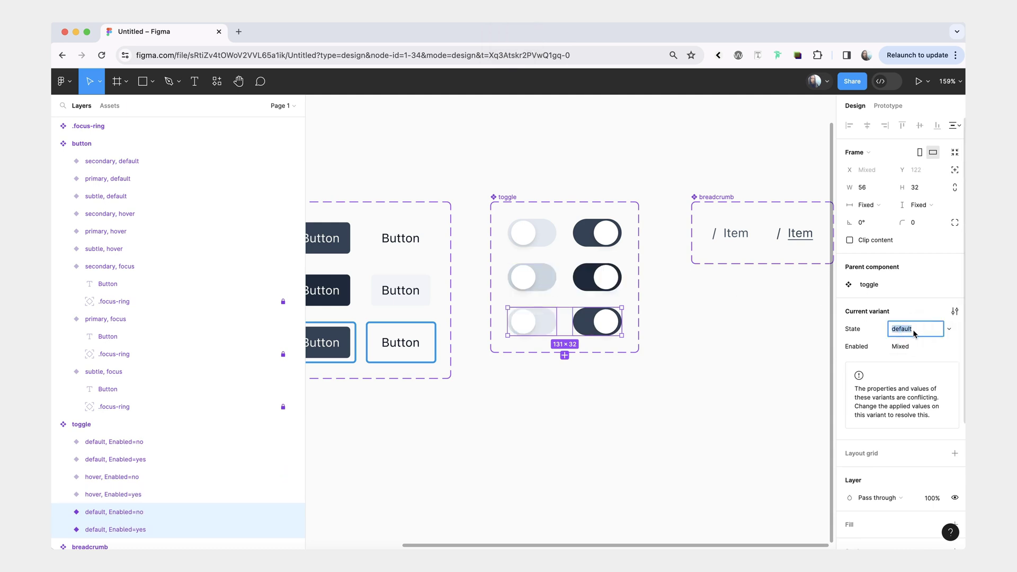
{"action": "type", "text": "focus"}
{"action": "key", "text": "Return"}
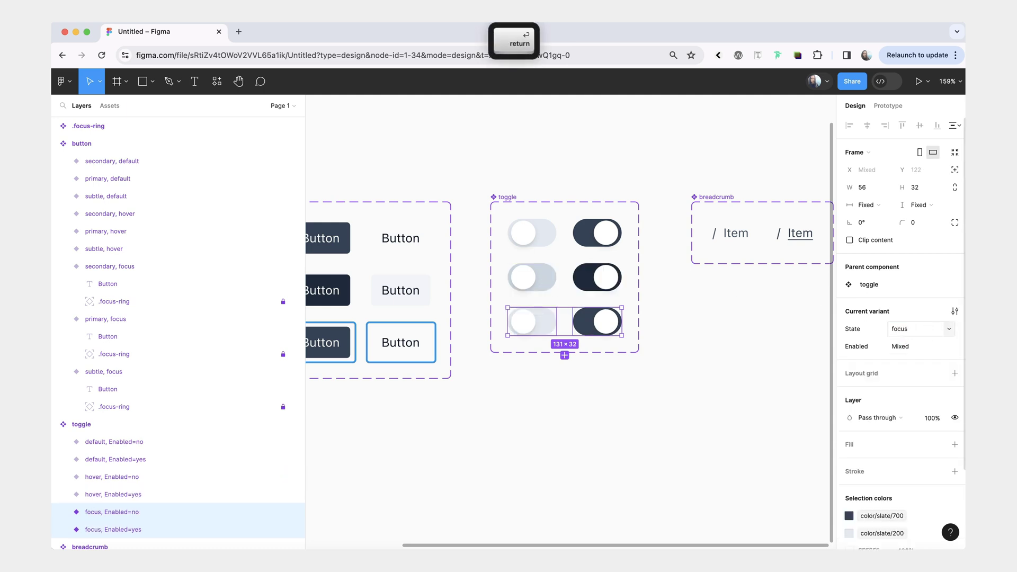
- Drag out a duplicate of the .focus-ring component beside the original
{"action": "scroll", "coordinate": [767, 354], "scroll_direction": "up", "scroll_amount": 3}
{"action": "scroll", "coordinate": [767, 354], "scroll_direction": "left", "scroll_amount": 4}
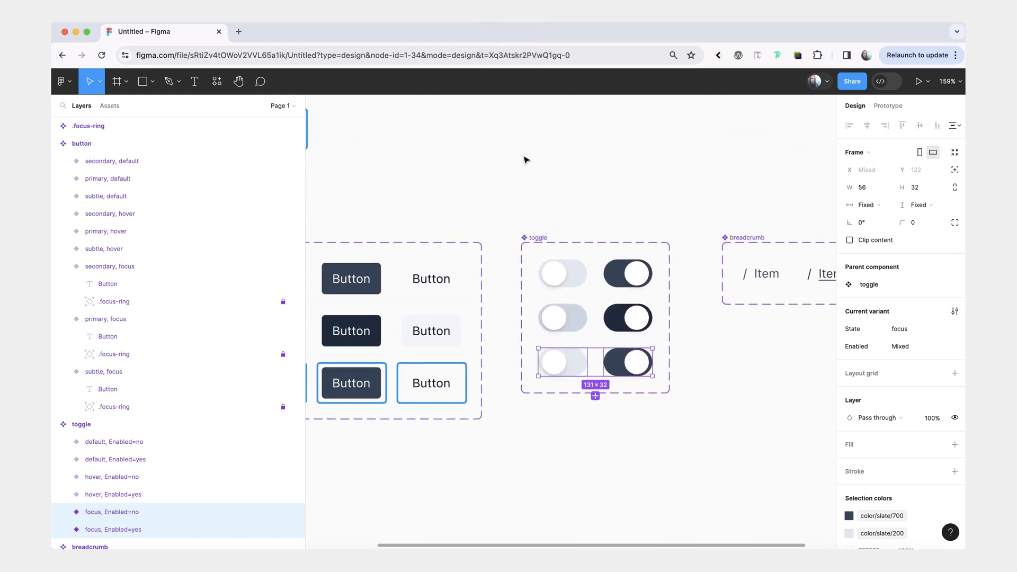
{"action": "left_click", "coordinate": [526, 162]}
{"action": "left_click", "coordinate": [361, 152]}
{"action": "left_click_drag", "start_coordinate": [364, 155], "coordinate": [554, 200]}
- Delete the stray duplicate ring and paste a .focus-ring into the focus, Enabled=no toggle
{"action": "key", "text": "BackSpace"}
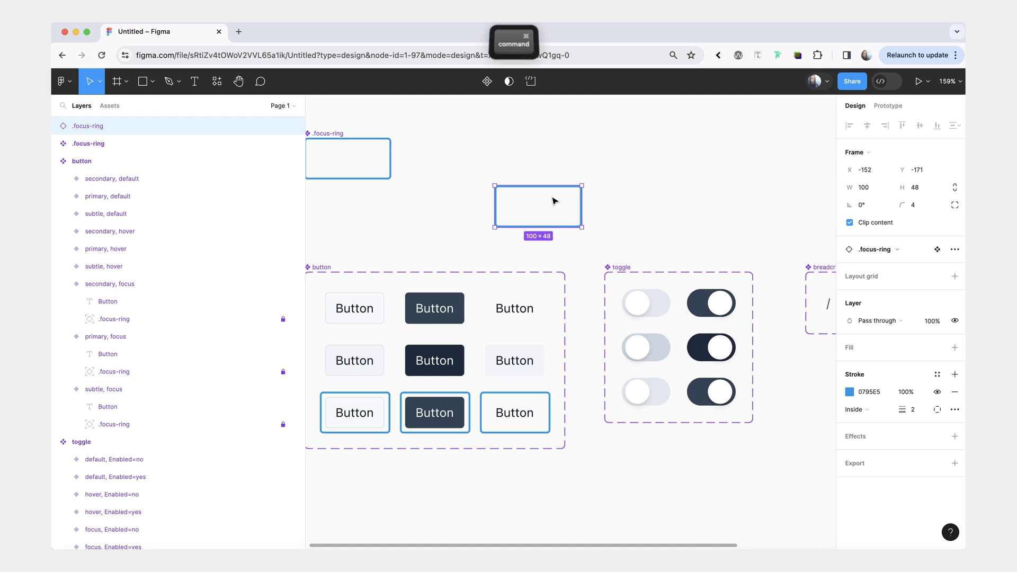
{"action": "left_click", "coordinate": [648, 400]}
{"action": "key", "text": "super+v"}
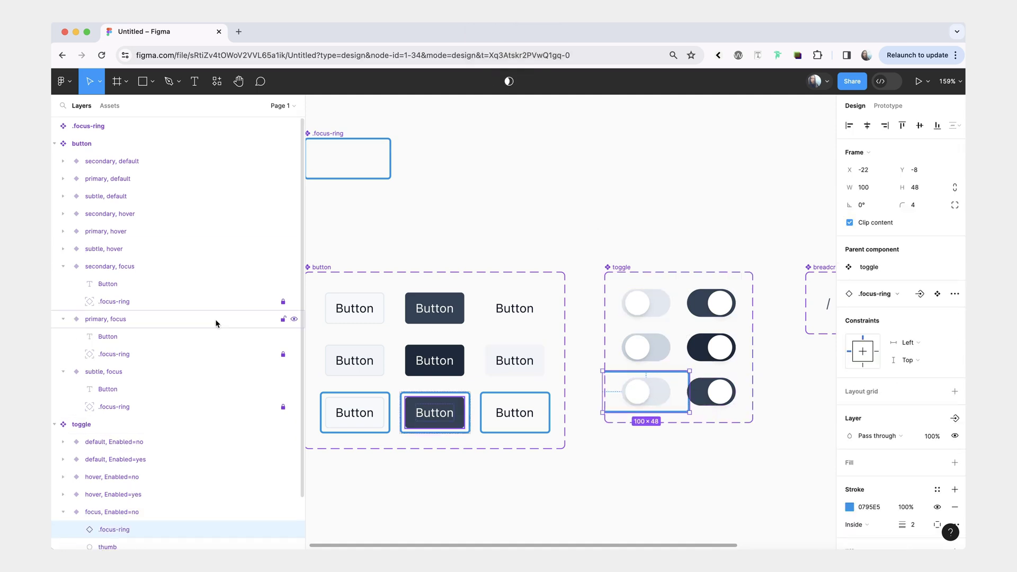
{"action": "scroll", "coordinate": [215, 319], "scroll_direction": "down", "scroll_amount": 3}
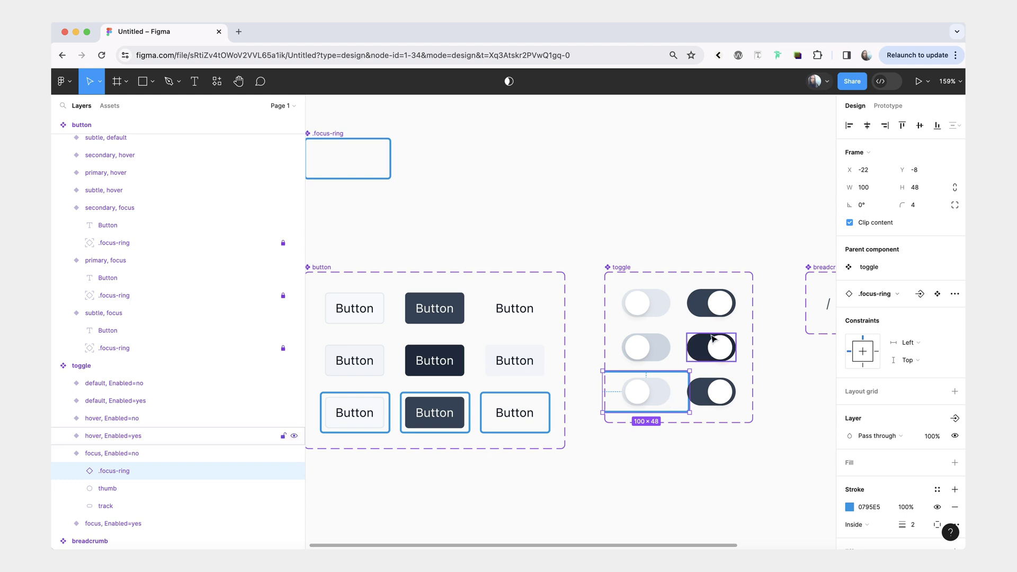
- Give the ring corner radius 50 and fit it to 66×44, centred around the switch
{"action": "left_click", "coordinate": [913, 208]}
{"action": "type", "text": "50"}
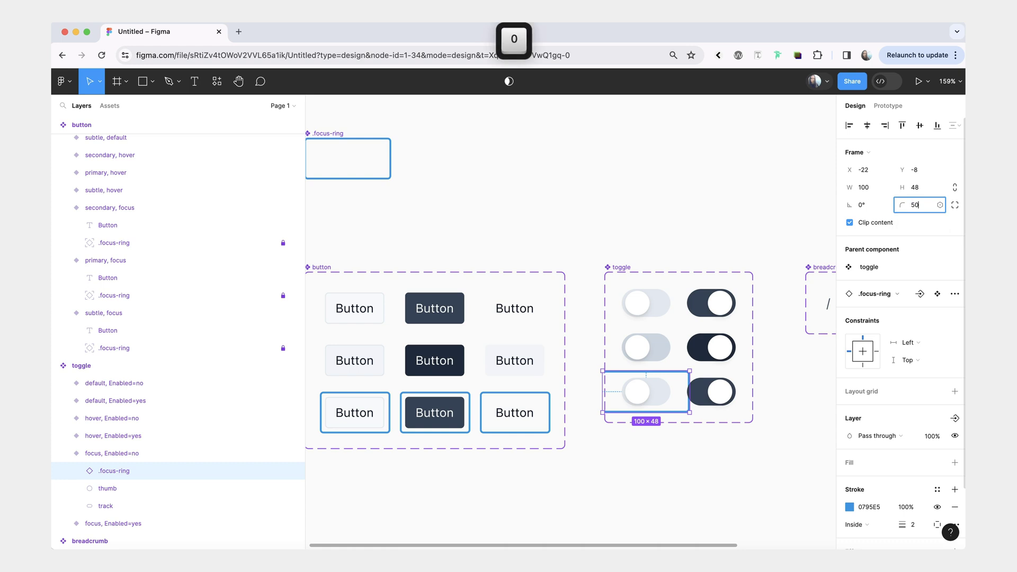
{"action": "key", "text": "Return"}
{"action": "scroll", "coordinate": [732, 403], "scroll_direction": "up", "scroll_amount": 5}
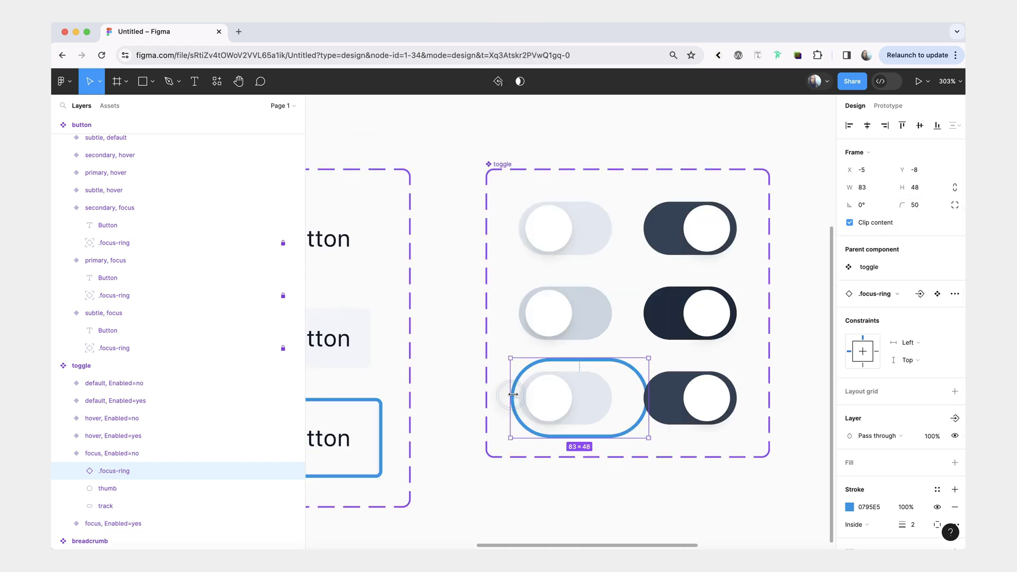
{"action": "left_click_drag", "start_coordinate": [668, 385], "coordinate": [620, 385]}
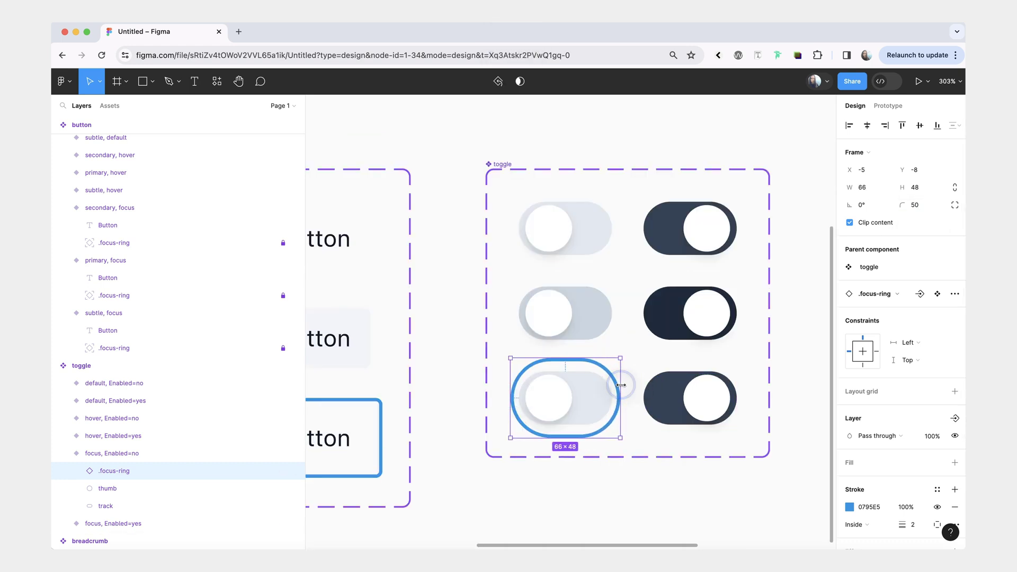
{"action": "left_click_drag", "start_coordinate": [588, 437], "coordinate": [590, 433]}
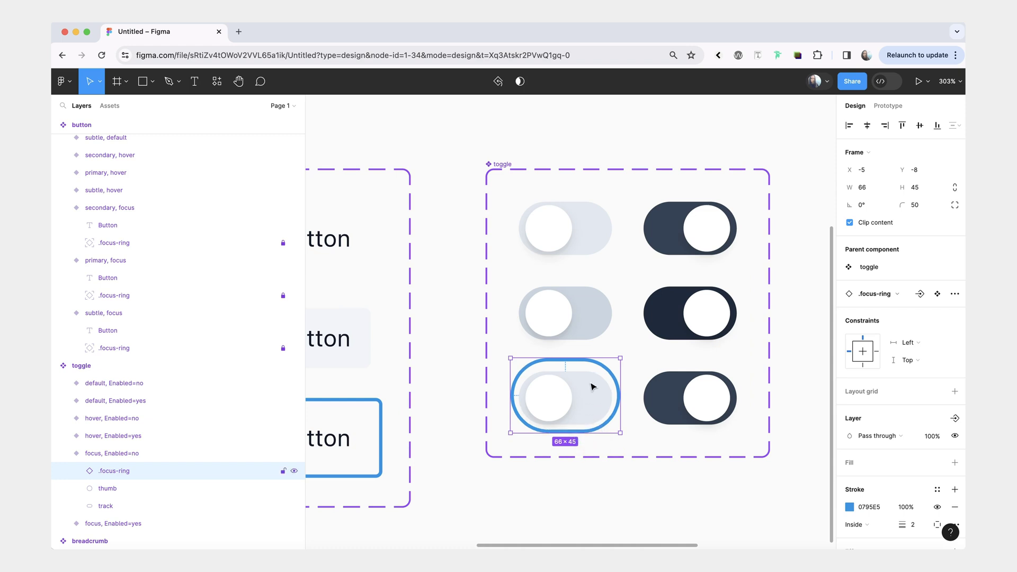
{"action": "key", "text": "Down"}
{"action": "key", "text": "Down"}
{"action": "key", "text": "Down"}
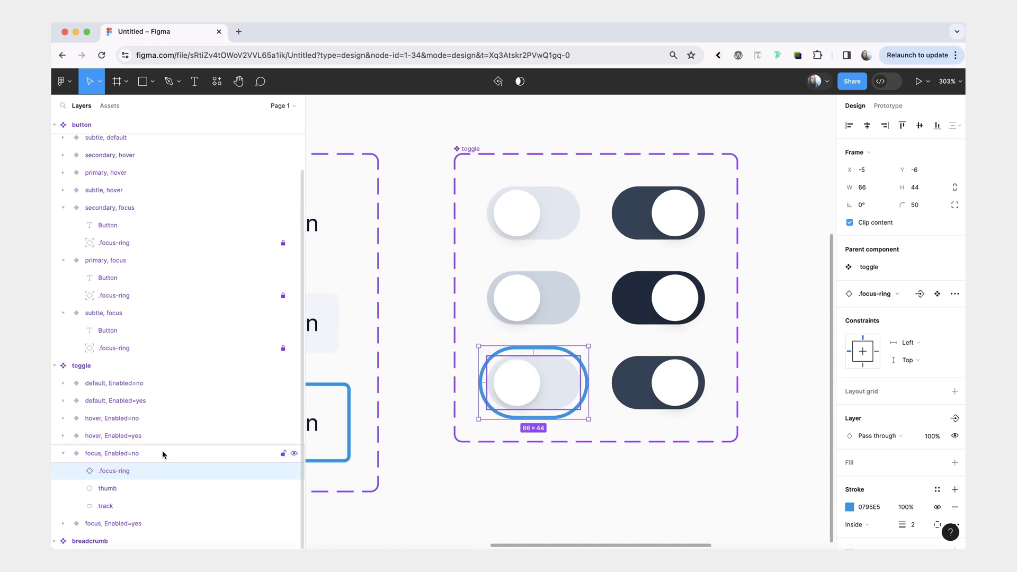
- Copy the finished pill ring into the focus, Enabled=yes toggle variant
{"action": "key", "text": "super+c"}
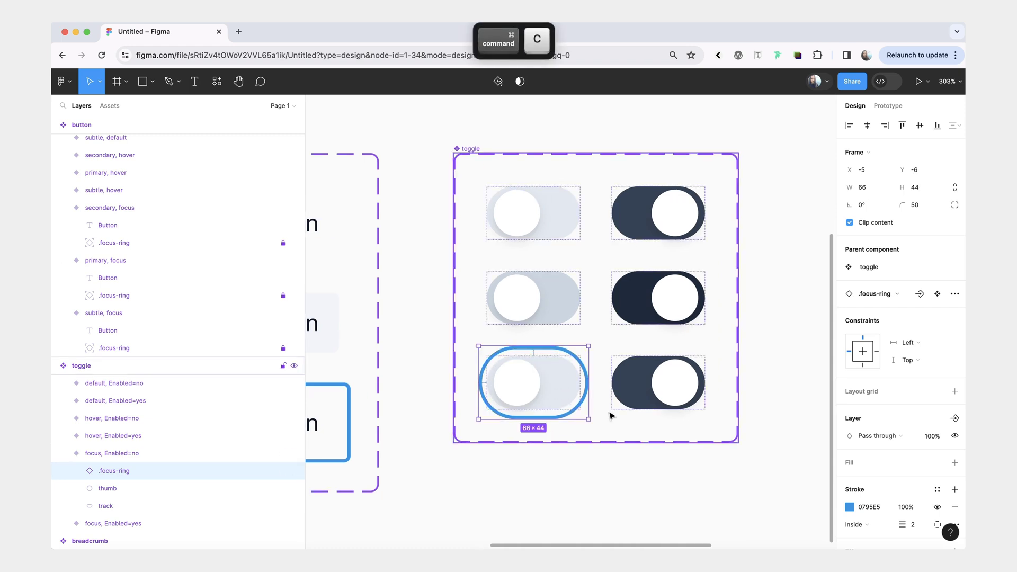
{"action": "left_click", "coordinate": [660, 396]}
{"action": "key", "text": "super+v"}
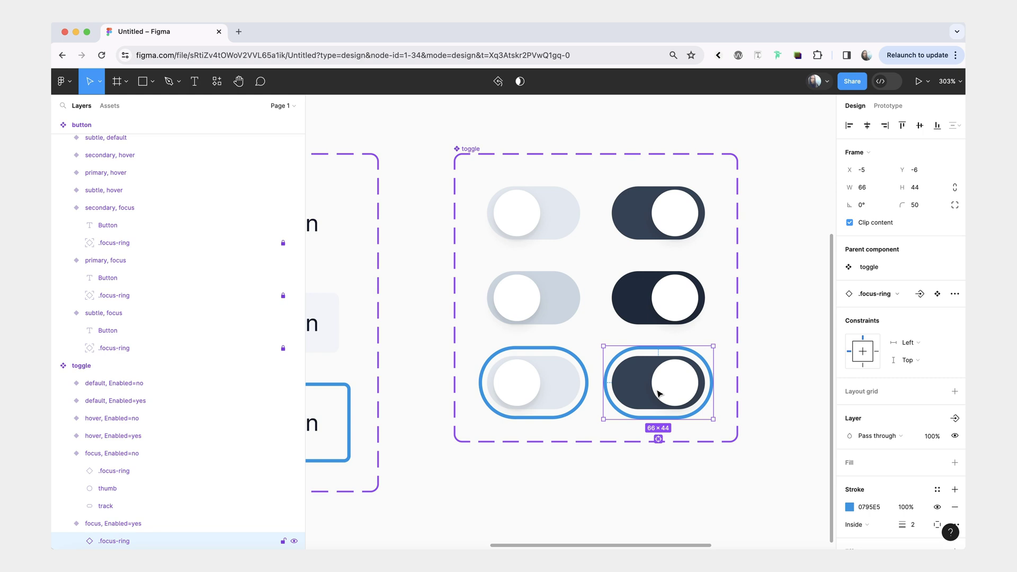
{"action": "scroll", "coordinate": [657, 394], "scroll_direction": "down", "scroll_amount": 5}
{"action": "left_click", "coordinate": [701, 481]}
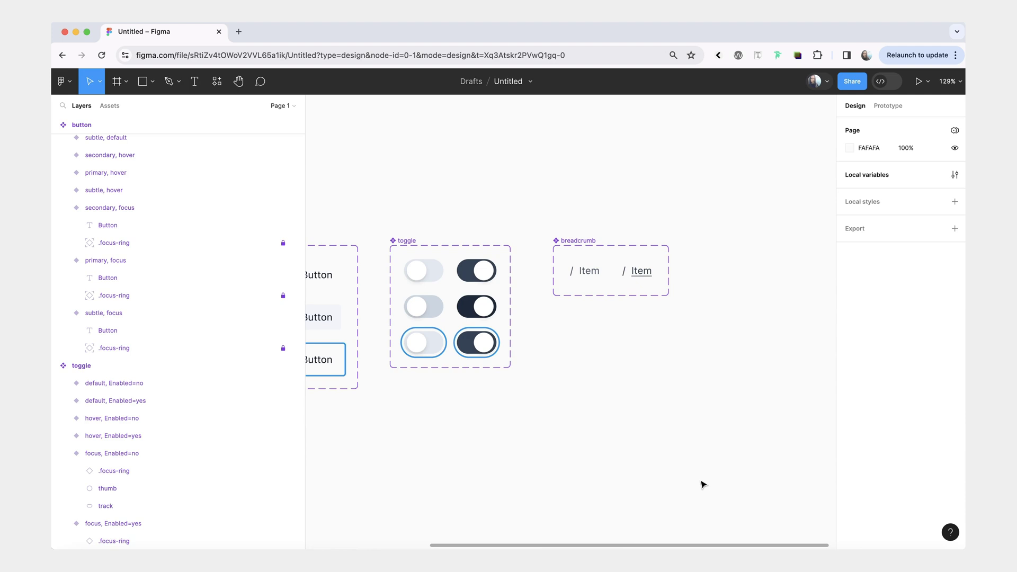
- Duplicate the default breadcrumb variant and rename the new State3 value to 'focus'
{"action": "left_click", "coordinate": [585, 274]}
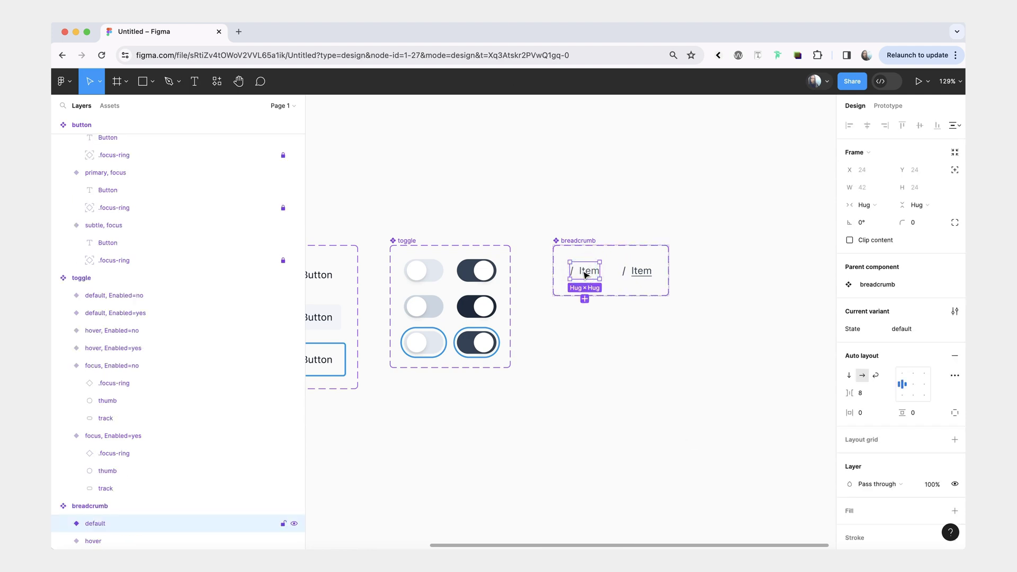
{"action": "key", "text": "super+c"}
{"action": "key", "text": "super+v"}
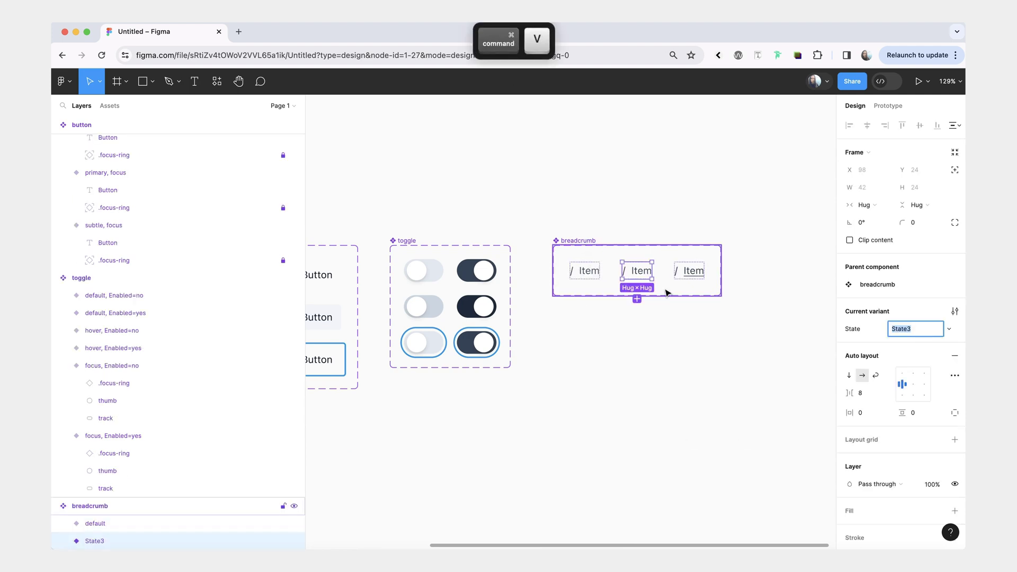
{"action": "key", "text": "Right"}
{"action": "left_click", "coordinate": [618, 359]}
{"action": "left_click", "coordinate": [631, 276]}
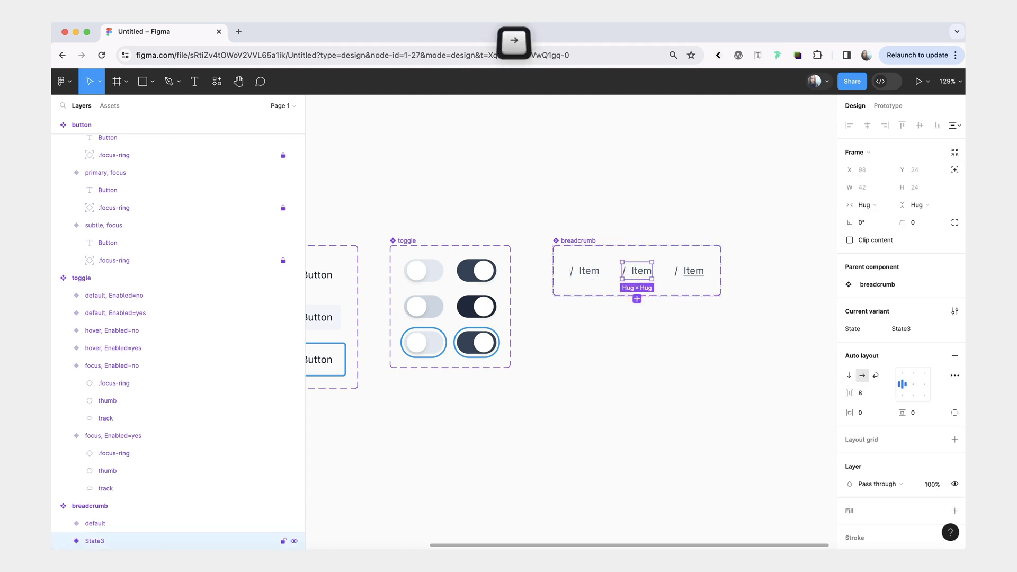
{"action": "key", "text": "Right"}
{"action": "left_click", "coordinate": [903, 331]}
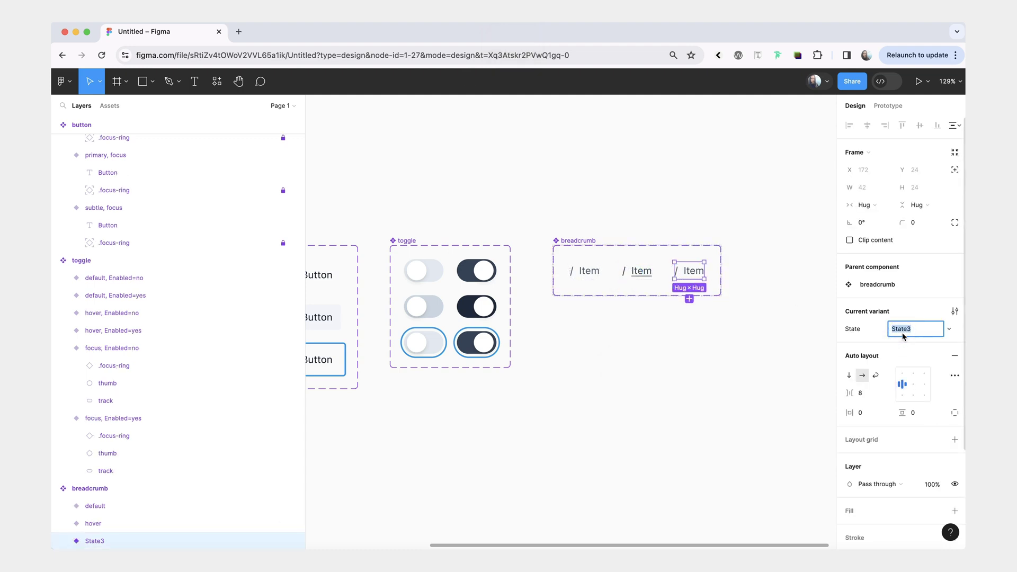
{"action": "type", "text": "focus"}
{"action": "key", "text": "Return"}
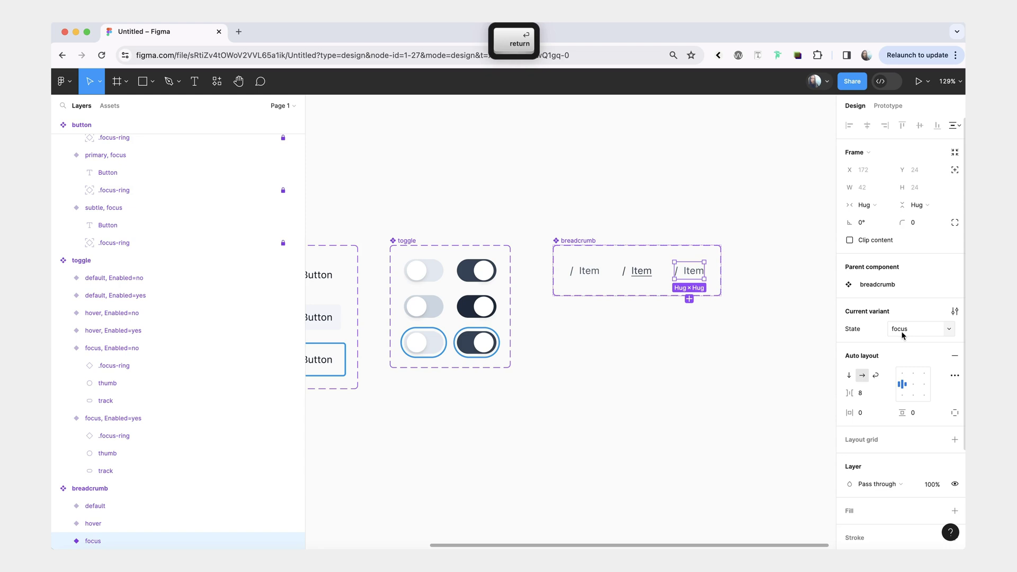
- Alt-drag a duplicate of the .focus-ring component and cut it for reuse
{"action": "scroll", "coordinate": [685, 259], "scroll_direction": "up", "scroll_amount": 3}
{"action": "scroll", "coordinate": [627, 308], "scroll_direction": "left", "scroll_amount": 10}
{"action": "scroll", "coordinate": [627, 307], "scroll_direction": "up", "scroll_amount": 3}
{"action": "left_click", "coordinate": [357, 208]}
{"action": "key", "text": "alt"}
{"action": "left_click_drag", "start_coordinate": [356, 209], "coordinate": [596, 228]}
{"action": "key", "text": "super+x"}
{"action": "scroll", "coordinate": [609, 233], "scroll_direction": "right", "scroll_amount": 7}
{"action": "scroll", "coordinate": [609, 233], "scroll_direction": "down", "scroll_amount": 2}
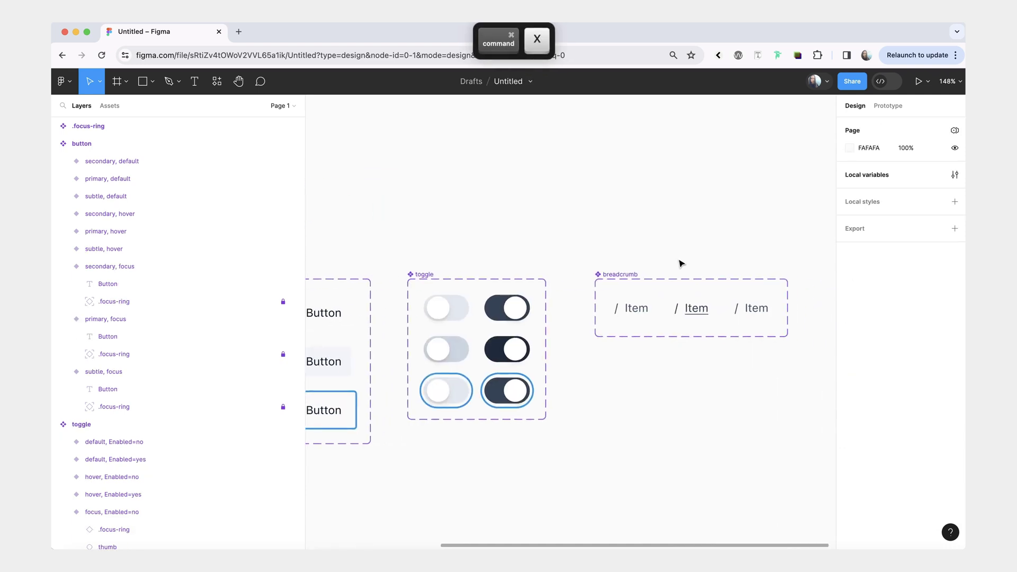
- Paste the .focus-ring into the breadcrumb focus variant
{"action": "double_click", "coordinate": [758, 308]}
{"action": "key", "text": "Escape"}
{"action": "key", "text": "Escape"}
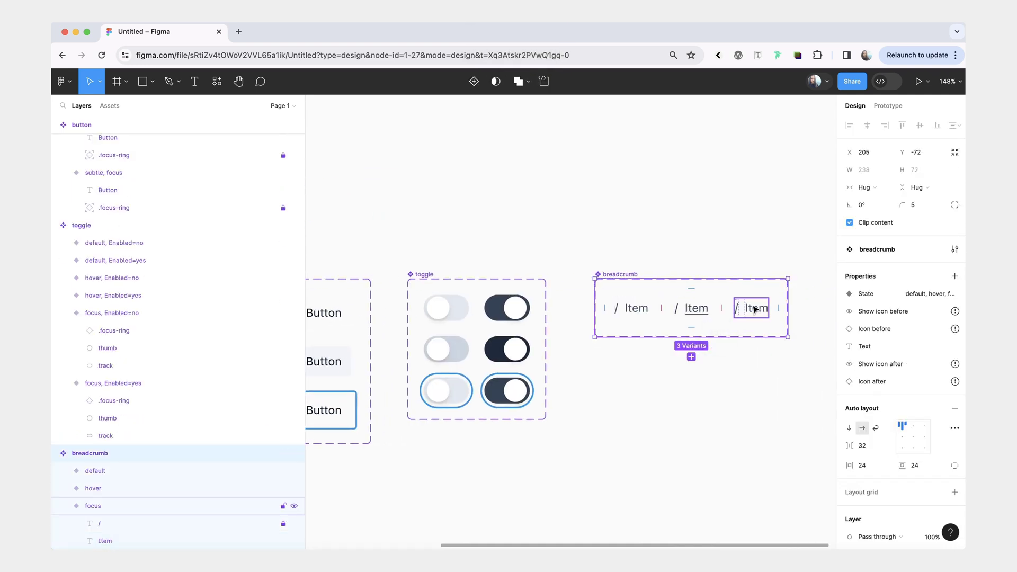
{"action": "left_click", "coordinate": [756, 309]}
{"action": "key", "text": "super+v"}
{"action": "scroll", "coordinate": [754, 309], "scroll_direction": "right", "scroll_amount": 6}
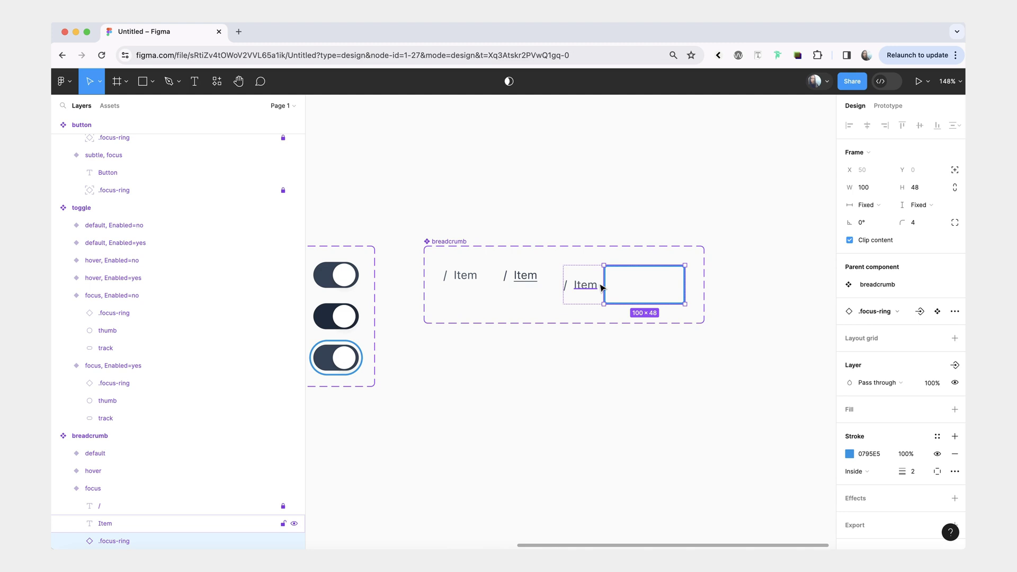
- Make the ring absolute-positioned, nudge it left, and shrink it to about 40×24 around the last Item
{"action": "left_click", "coordinate": [955, 169]}
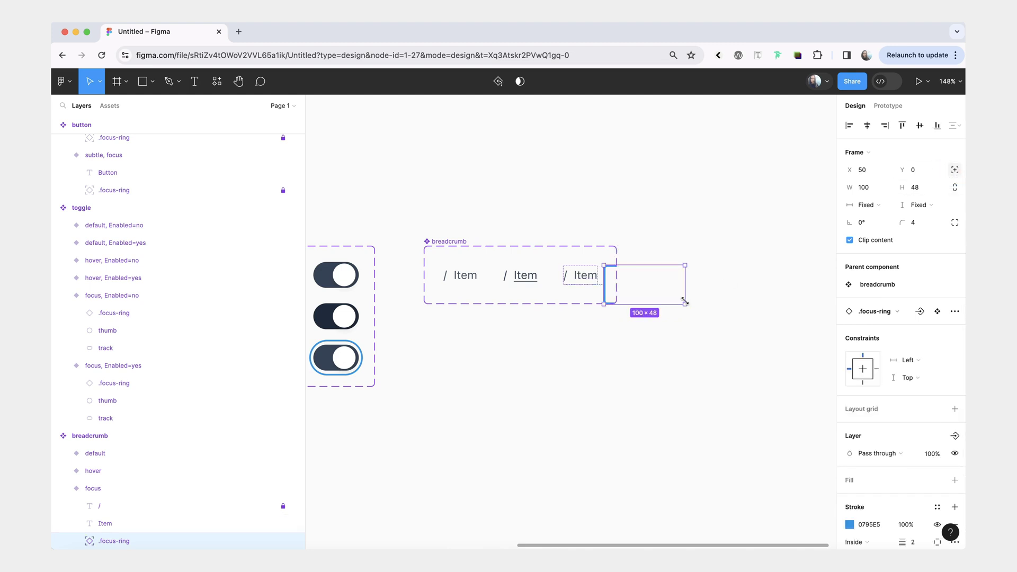
{"action": "key", "text": "Left"}
{"action": "key", "text": "Left"}
{"action": "key", "text": "Left"}
{"action": "key", "text": "Left"}
{"action": "key", "text": "Left"}
{"action": "key", "text": "Left"}
{"action": "key", "text": "Left"}
{"action": "key", "text": "Left"}
{"action": "key", "text": "Left"}
{"action": "key", "text": "Left"}
{"action": "key", "text": "Left"}
{"action": "key", "text": "Left"}
{"action": "key", "text": "Left"}
{"action": "key", "text": "Left"}
{"action": "key", "text": "Left"}
{"action": "key", "text": "Left"}
{"action": "key", "text": "Left"}
{"action": "key", "text": "Left"}
{"action": "key", "text": "Left"}
{"action": "key", "text": "Left"}
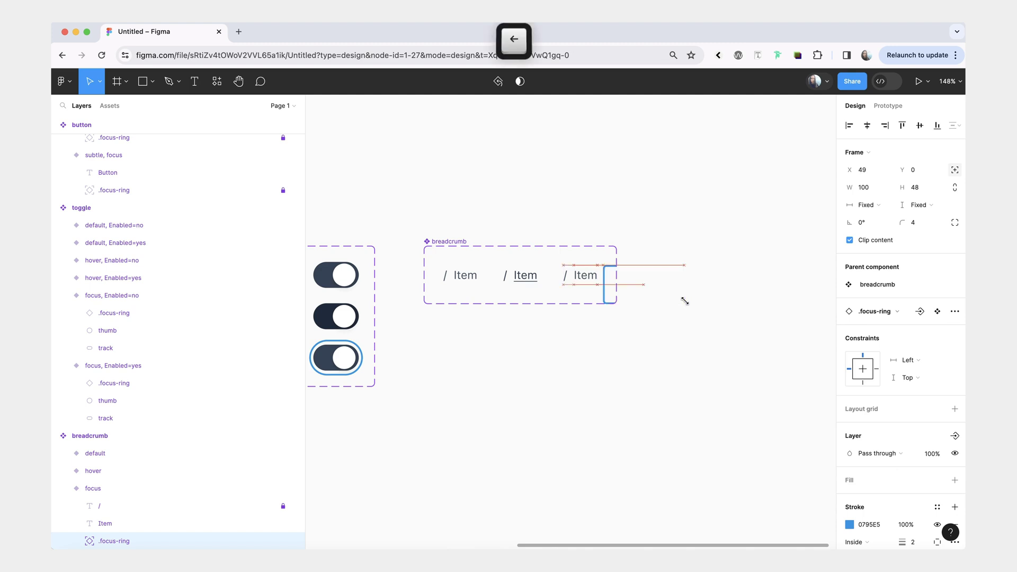
{"action": "key", "text": "Left"}
{"action": "key", "text": "Left"}
{"action": "key", "text": "Left"}
{"action": "key", "text": "Left"}
{"action": "key", "text": "Left"}
{"action": "key", "text": "Left"}
{"action": "key", "text": "Left"}
{"action": "key", "text": "Left"}
{"action": "key", "text": "Left"}
{"action": "key", "text": "Left"}
{"action": "key", "text": "Left"}
{"action": "key", "text": "Left"}
{"action": "key", "text": "Left"}
{"action": "key", "text": "Left"}
{"action": "key", "text": "Left"}
{"action": "key", "text": "Left"}
{"action": "key", "text": "Left"}
{"action": "key", "text": "Left"}
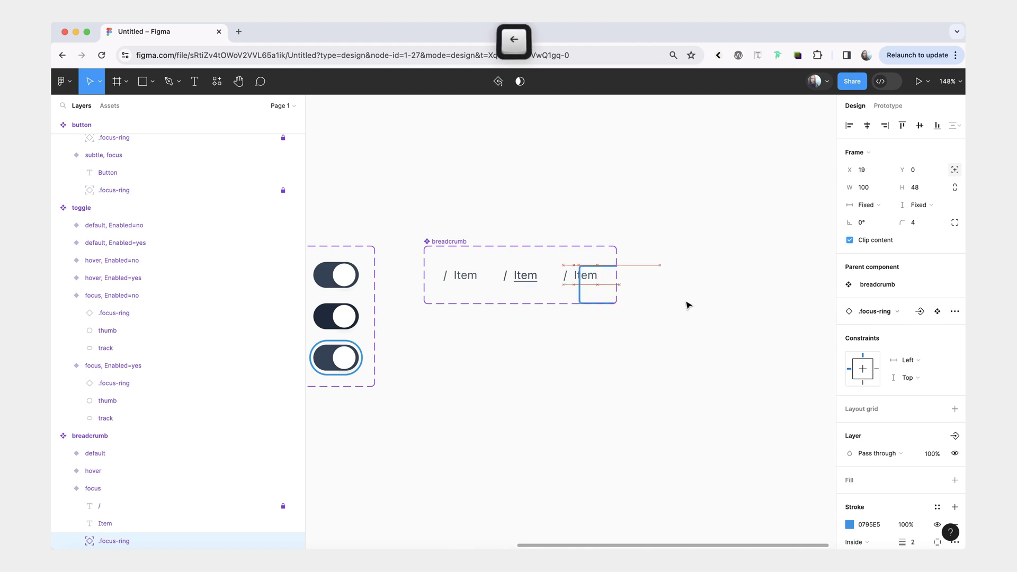
{"action": "left_click_drag", "start_coordinate": [651, 303], "coordinate": [572, 386]}
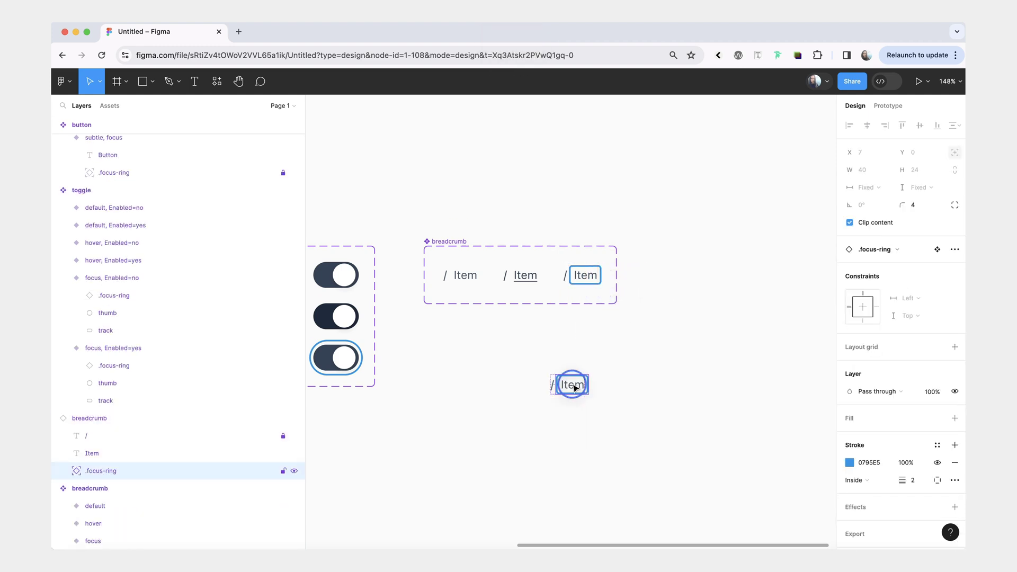
- Place a test copy of the focus breadcrumb below, move the focus ring layer above / and Item, and lock it
{"action": "left_click", "coordinate": [130, 541]}
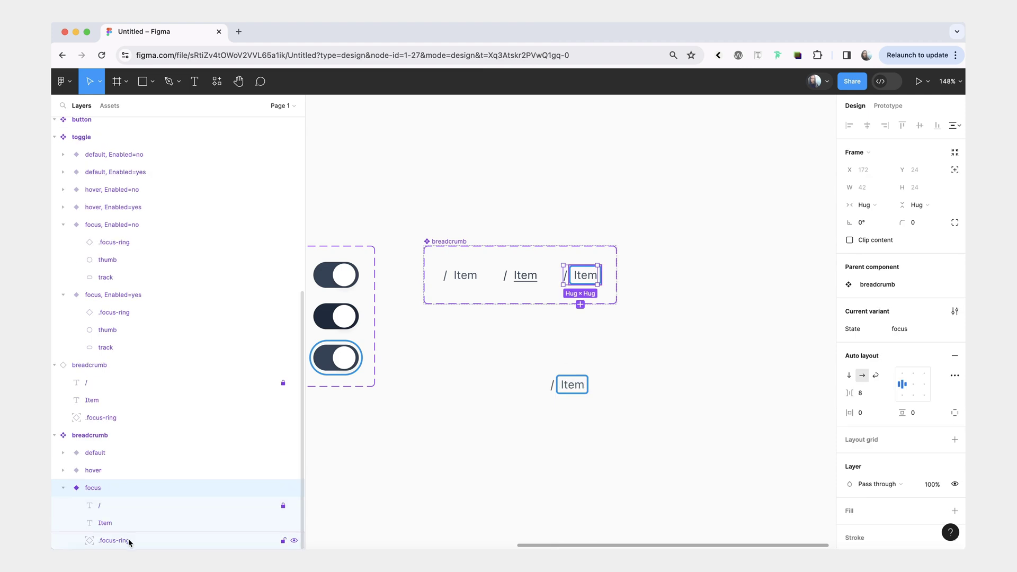
{"action": "double_click", "coordinate": [569, 387]}
{"action": "left_click", "coordinate": [585, 273]}
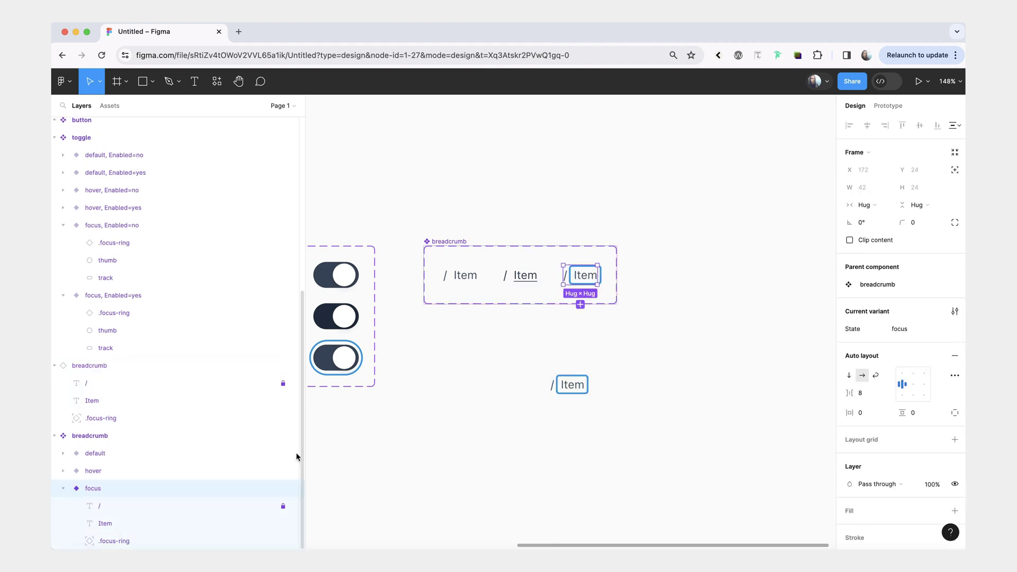
{"action": "left_click", "coordinate": [159, 539]}
{"action": "left_click_drag", "start_coordinate": [159, 539], "coordinate": [154, 509]}
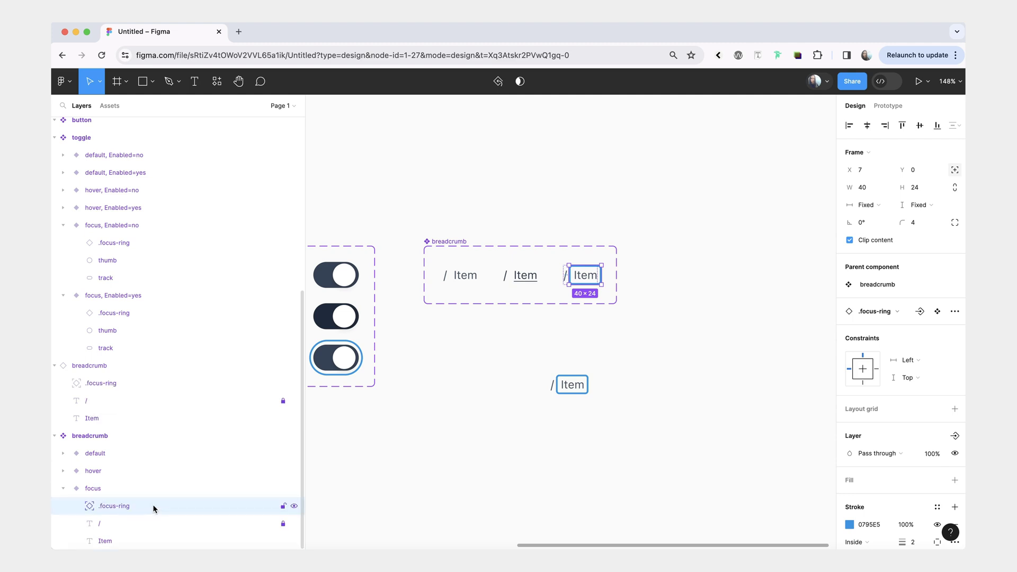
{"action": "left_click", "coordinate": [282, 506]}
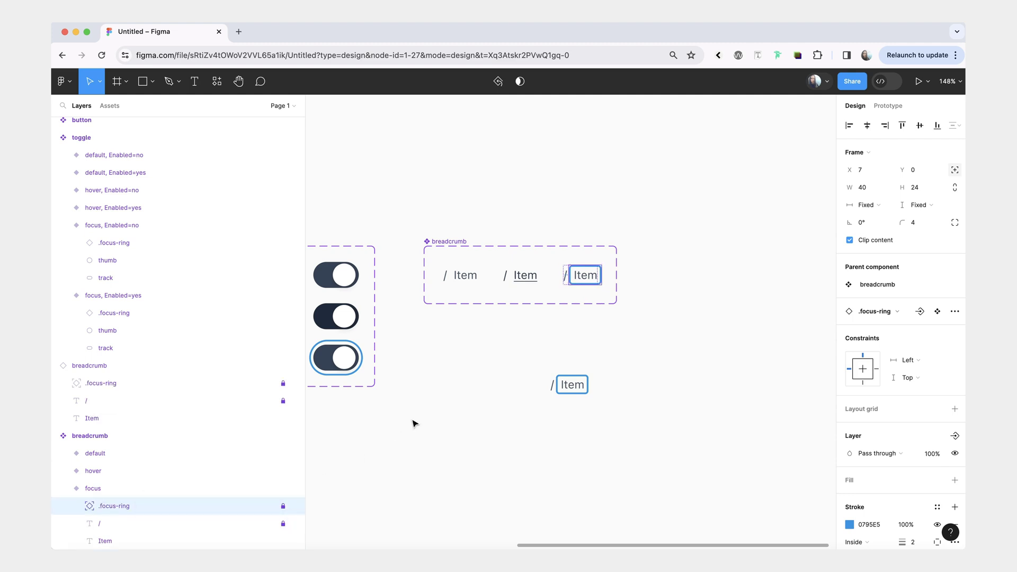
- Change the test copy's text to 'Longer breadcrumb' and set the ring's horizontal constraint to Left and right
{"action": "left_click", "coordinate": [572, 384]}
{"action": "double_click", "coordinate": [572, 385]}
{"action": "type", "text": "Logn"}
{"action": "key", "text": "BackSpace"}
{"action": "key", "text": "BackSpace"}
{"action": "type", "text": "nger breadcrumb"}
{"action": "key", "text": "Escape"}
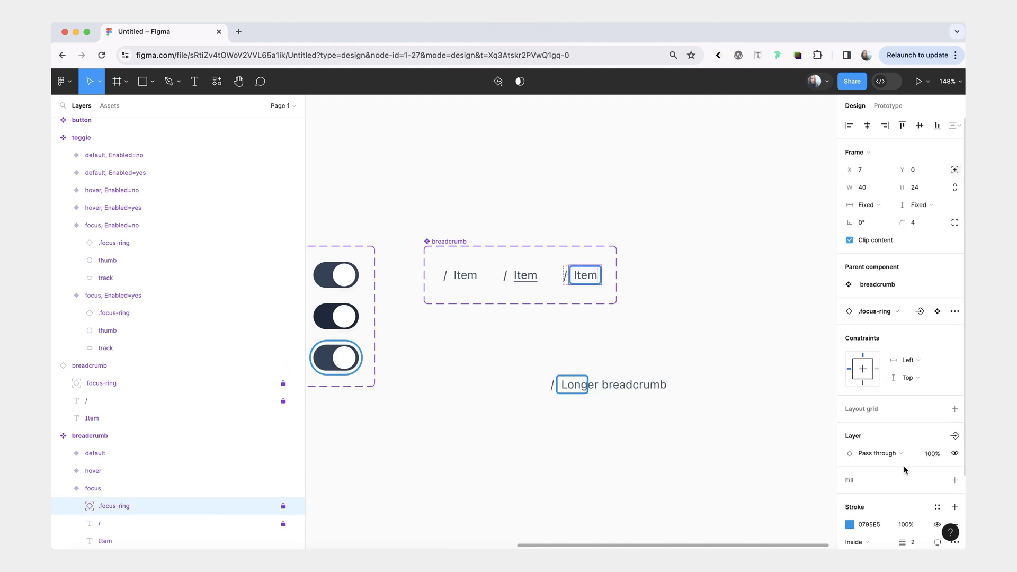
{"action": "left_click", "coordinate": [925, 360]}
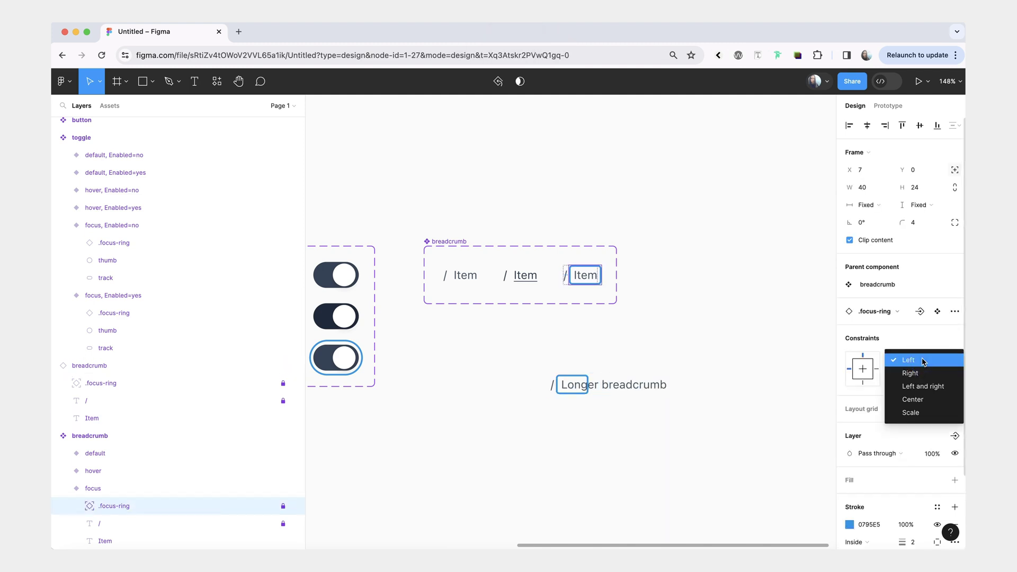
{"action": "left_click", "coordinate": [933, 388]}
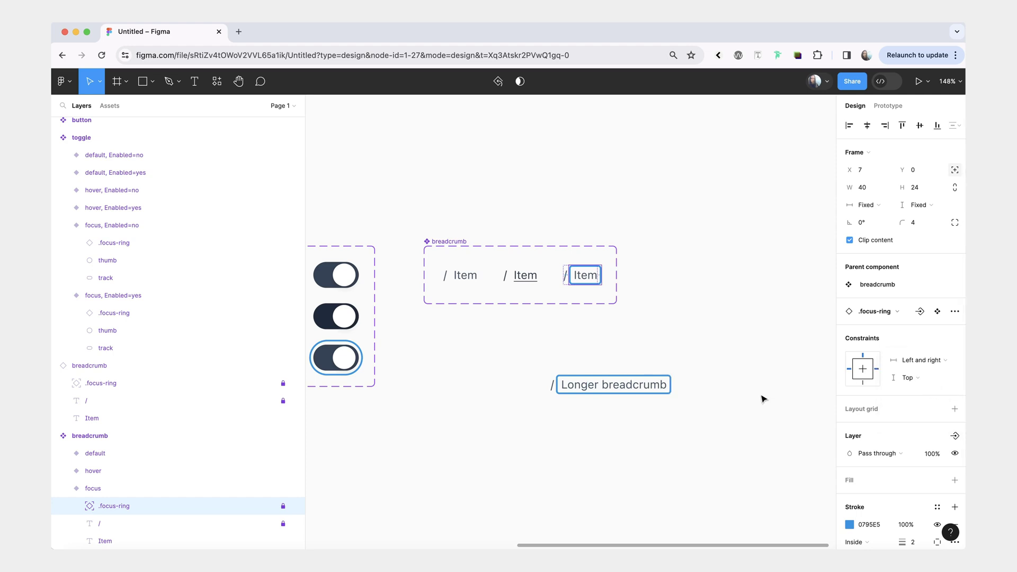
- Add a second line 'more text below' to the test copy's text
{"action": "left_click", "coordinate": [645, 387]}
{"action": "double_click", "coordinate": [644, 385]}
{"action": "double_click", "coordinate": [652, 385]}
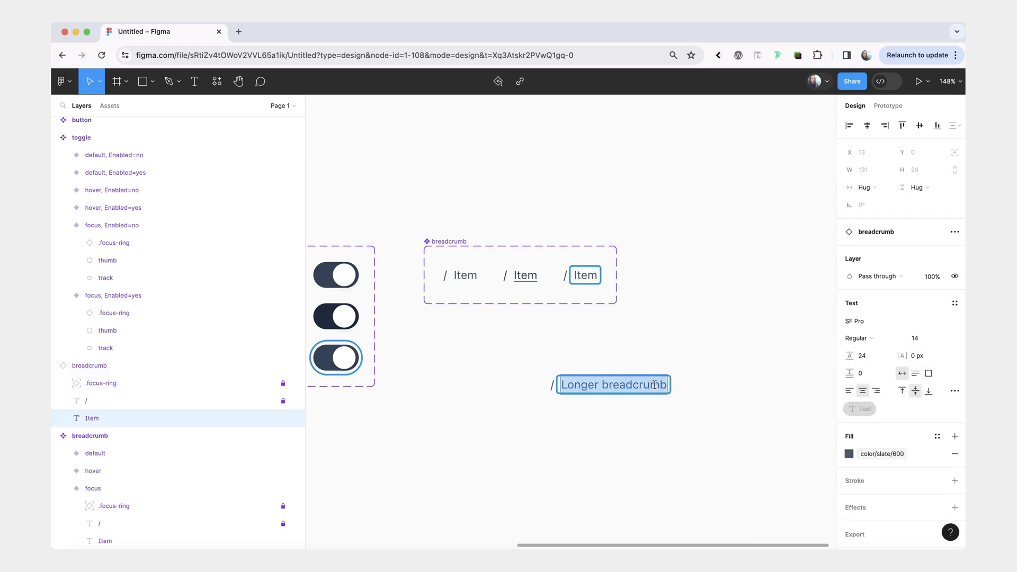
{"action": "left_click", "coordinate": [666, 385]}
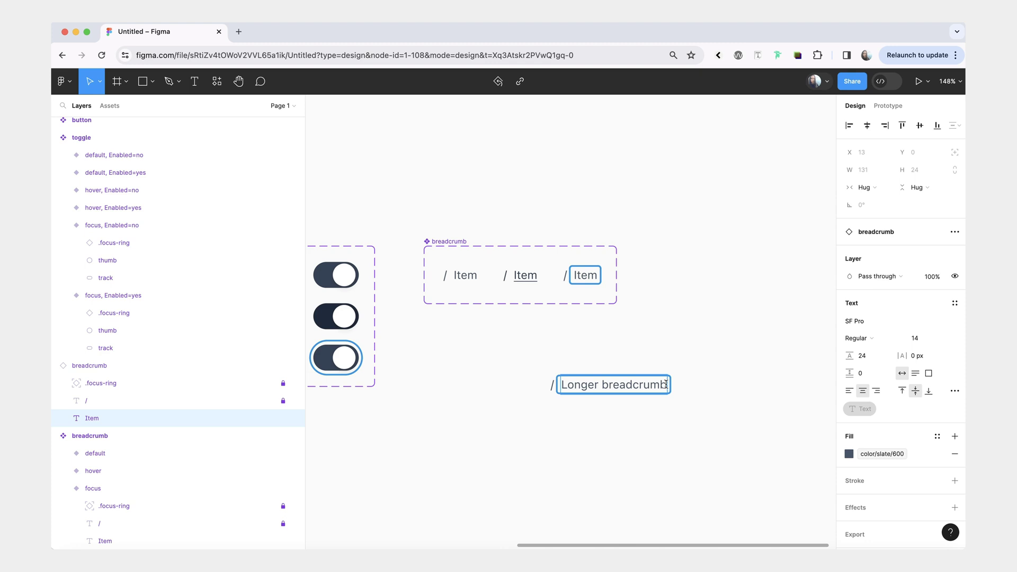
{"action": "key", "text": "Return"}
{"action": "type", "text": "more text below"}
{"action": "key", "text": "Escape"}
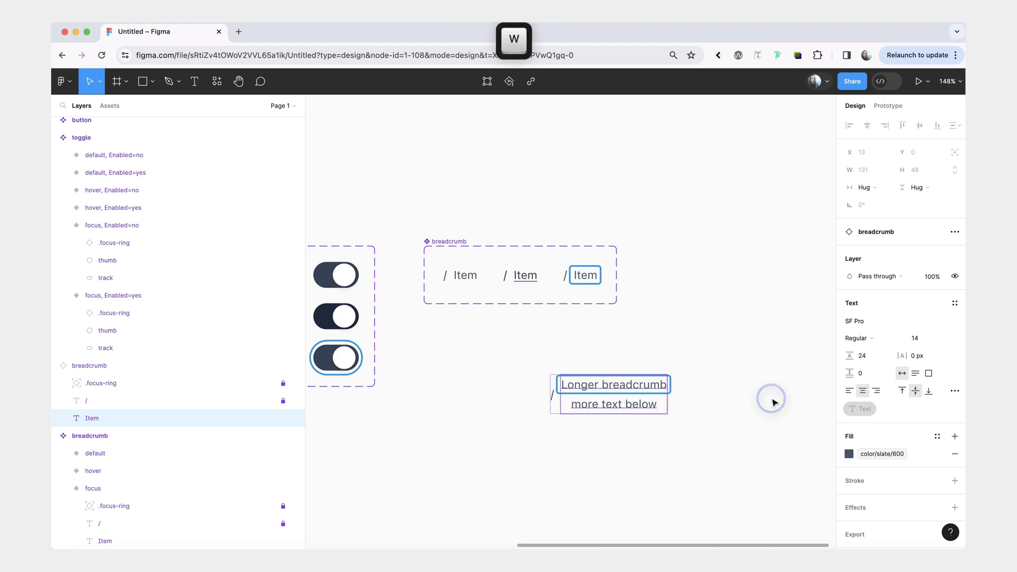
- Set the focus variant's ring vertical constraint to Top and bottom, then zoom to fit everything
{"action": "left_click", "coordinate": [584, 276]}
{"action": "left_click", "coordinate": [224, 509]}
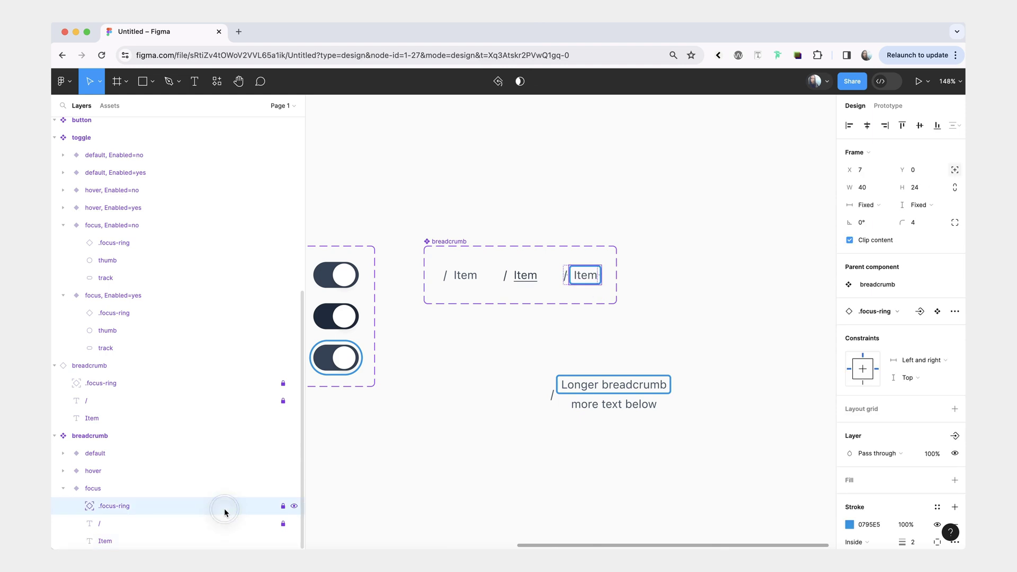
{"action": "left_click", "coordinate": [920, 378]}
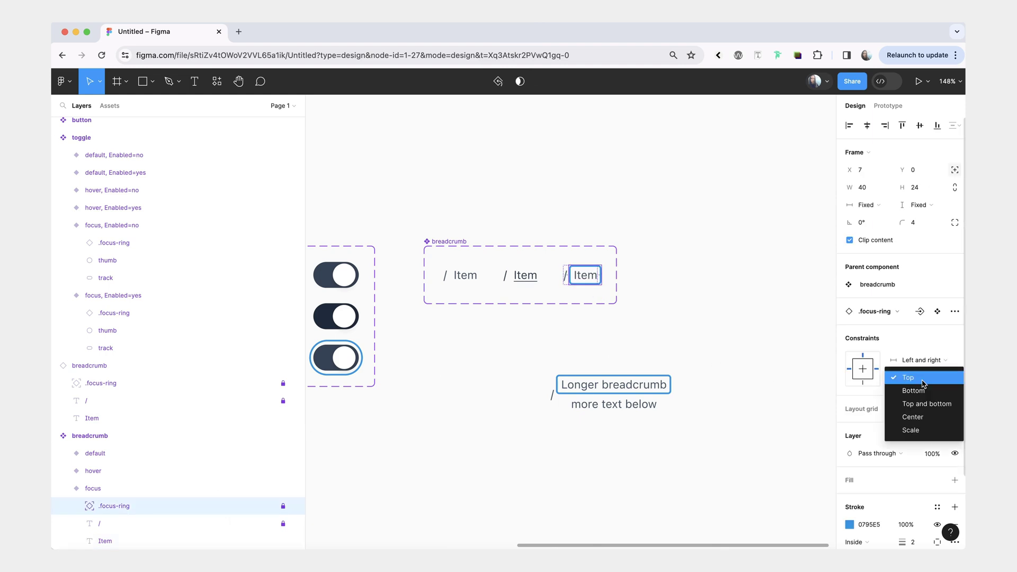
{"action": "left_click", "coordinate": [926, 404]}
{"action": "left_click", "coordinate": [758, 382]}
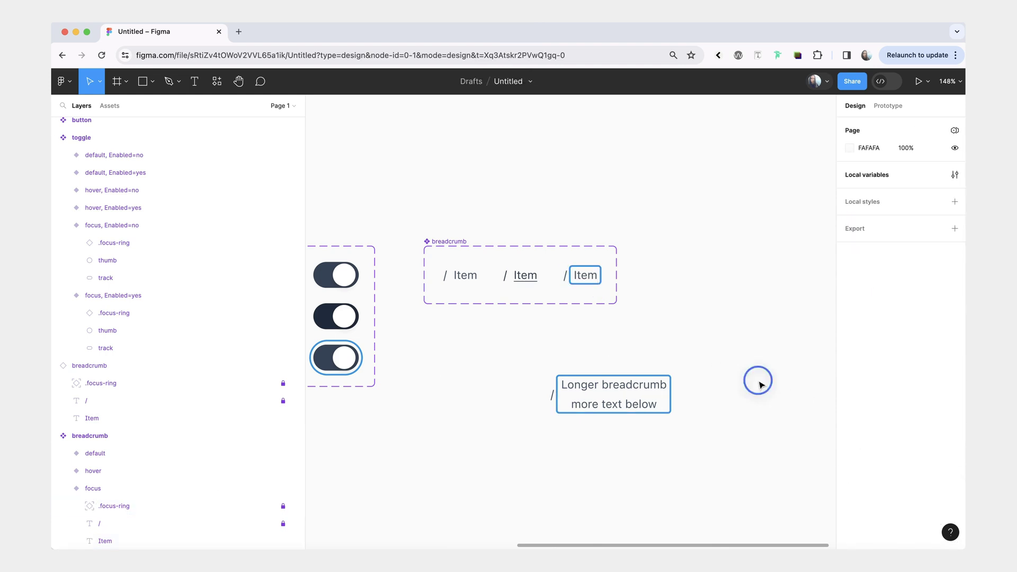
{"action": "key", "text": "shift+1"}
{"action": "scroll", "coordinate": [444, 416], "scroll_direction": "down", "scroll_amount": 2}
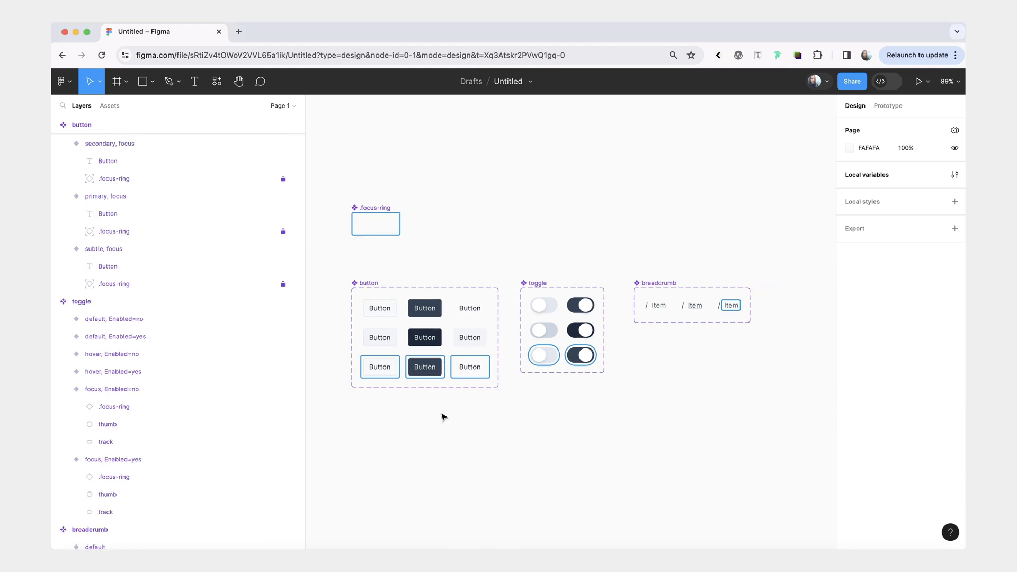
{"action": "left_click", "coordinate": [381, 224]}
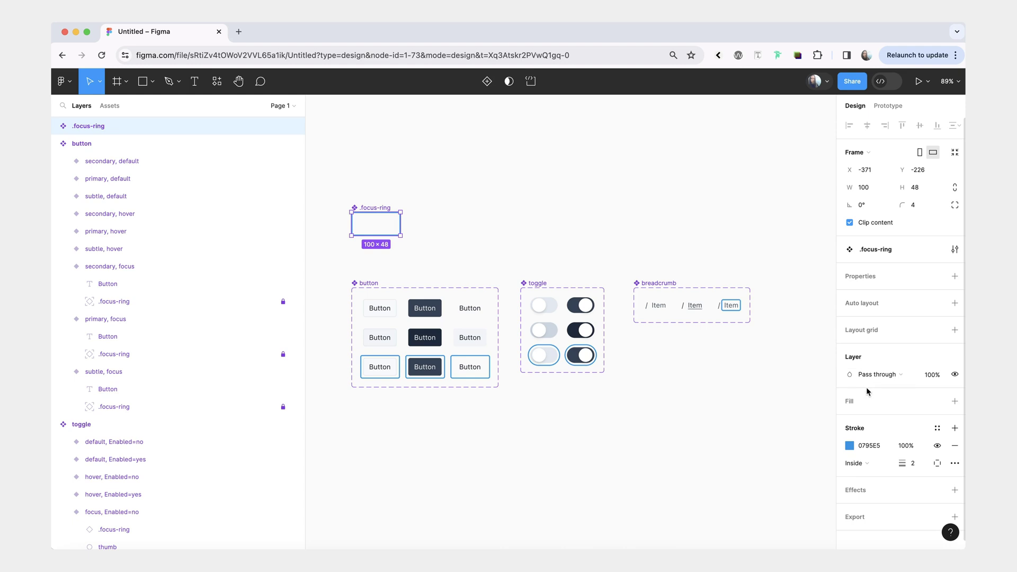
{"action": "scroll", "coordinate": [867, 392], "scroll_direction": "down", "scroll_amount": 1}
{"action": "left_click", "coordinate": [848, 437]}
{"action": "left_click", "coordinate": [809, 318]}
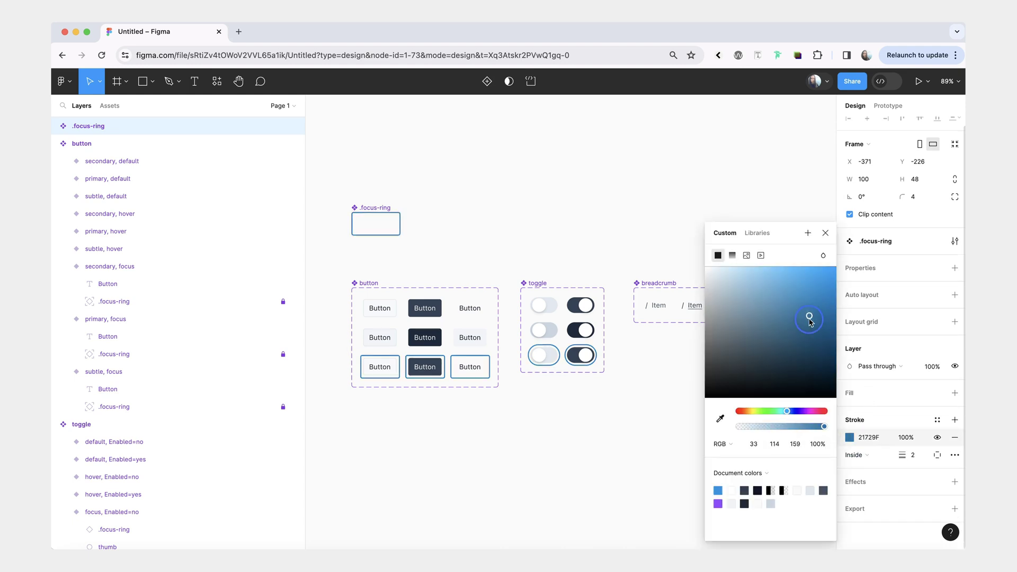
{"action": "left_click", "coordinate": [811, 411]}
{"action": "left_click", "coordinate": [811, 267]}
{"action": "left_click", "coordinate": [912, 454]}
{"action": "type", "text": "3"}
{"action": "key", "text": "Return"}
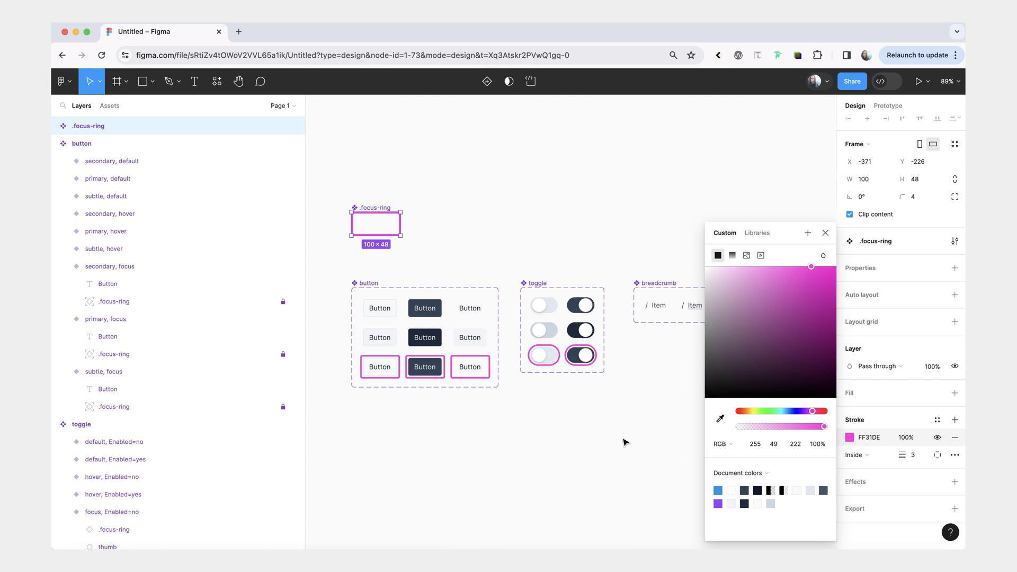
{"action": "left_click", "coordinate": [624, 442]}
{"action": "scroll", "coordinate": [602, 315], "scroll_direction": "up", "scroll_amount": 5}
{"action": "scroll", "coordinate": [692, 363], "scroll_direction": "down", "scroll_amount": 4}
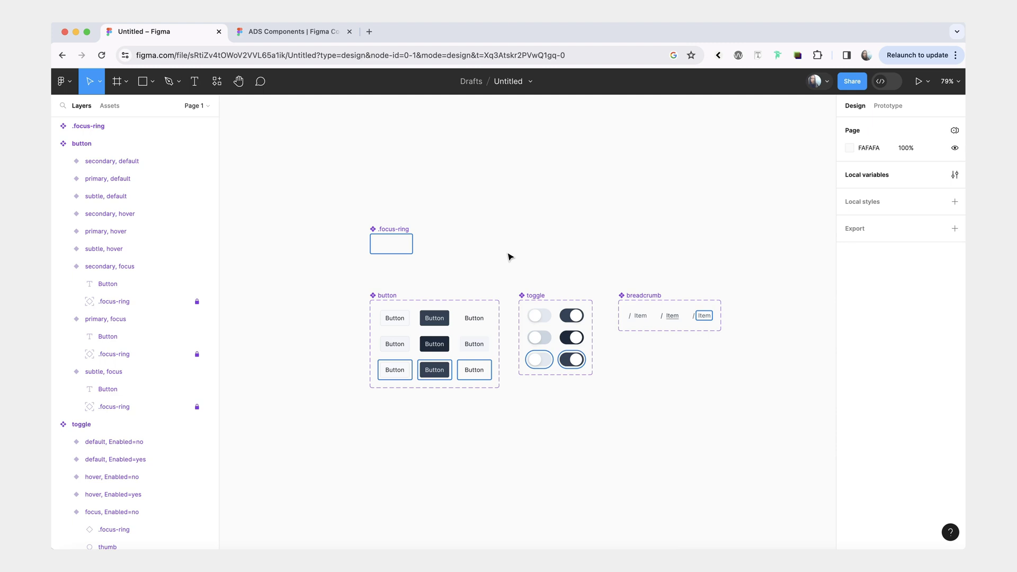
{"action": "left_click", "coordinate": [315, 35]}
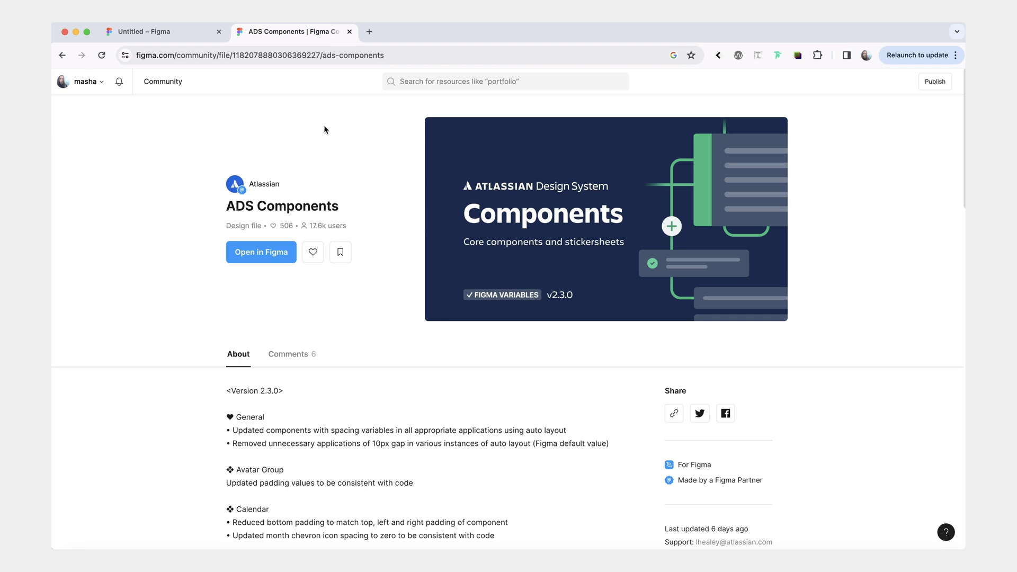
{"action": "key", "text": "ctrl+shift+Tab"}
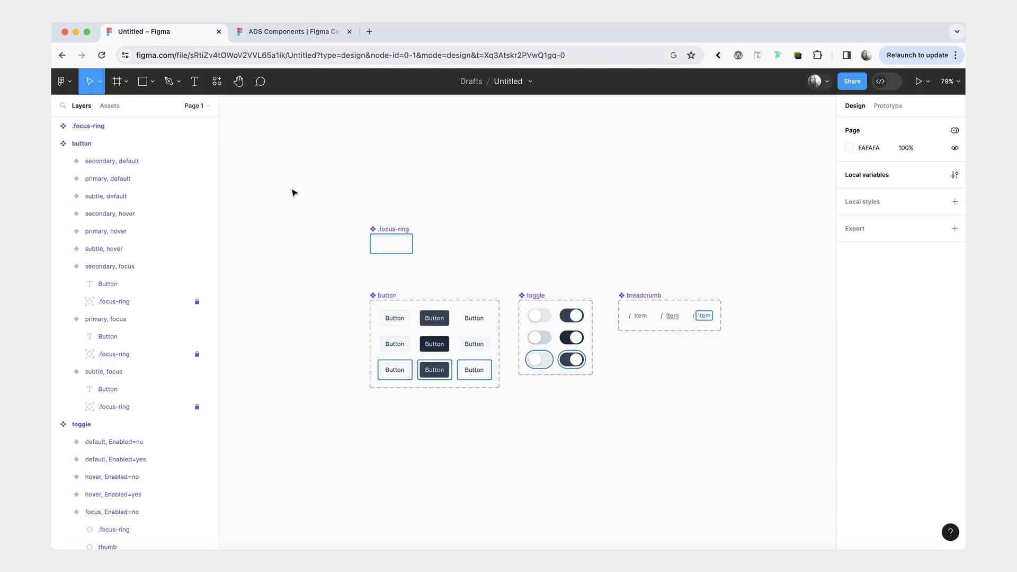